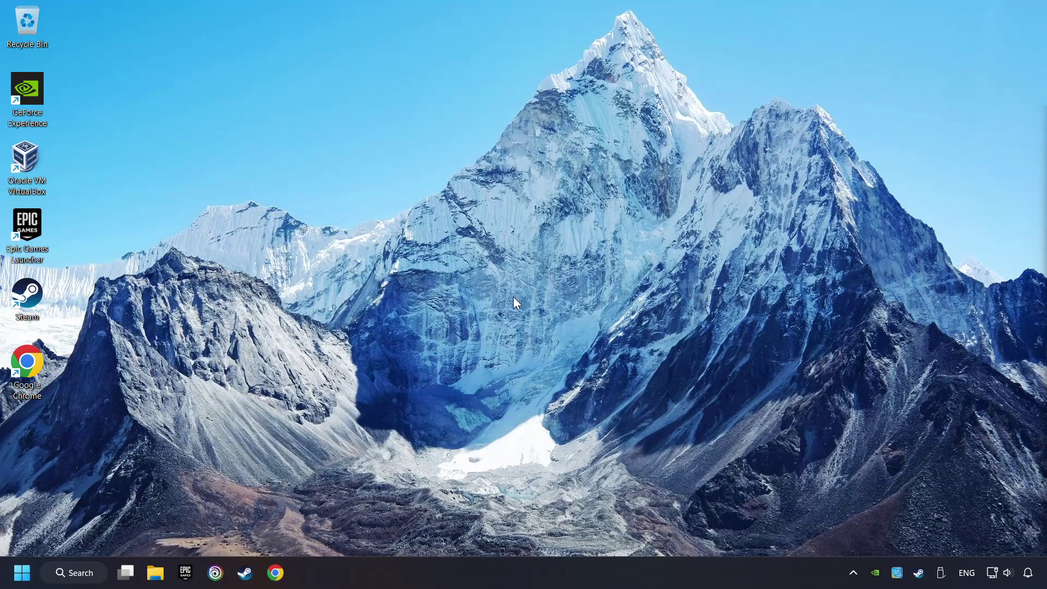
- Search Windows for 'device manager' to bring up Device Manager as the best match
left_click(81, 572)
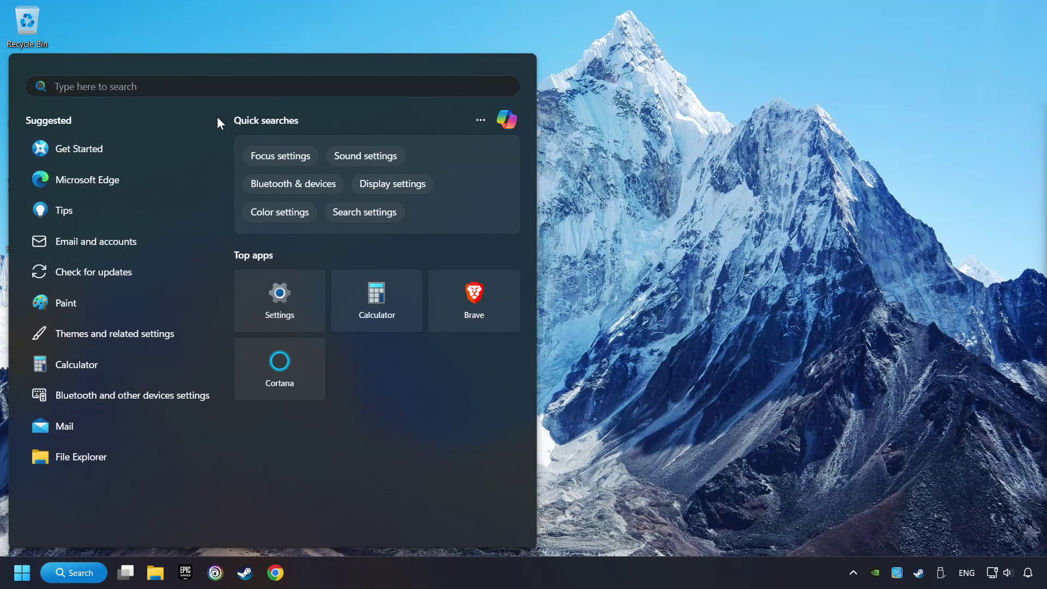
type("device manager")
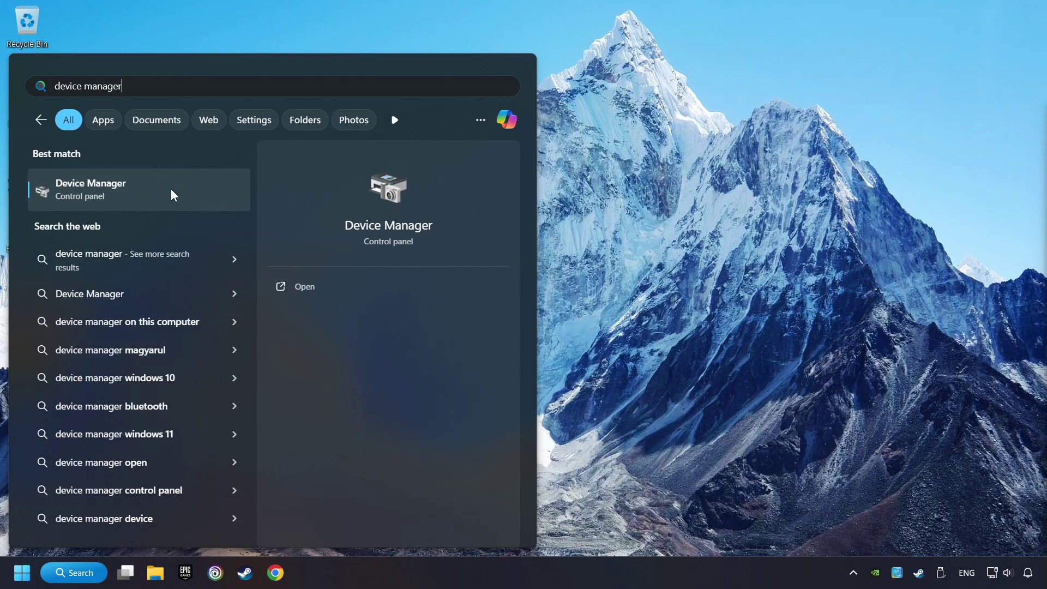
- Launch Device Manager, move it toward the screen centre, and expand Display adapters
left_click(214, 190)
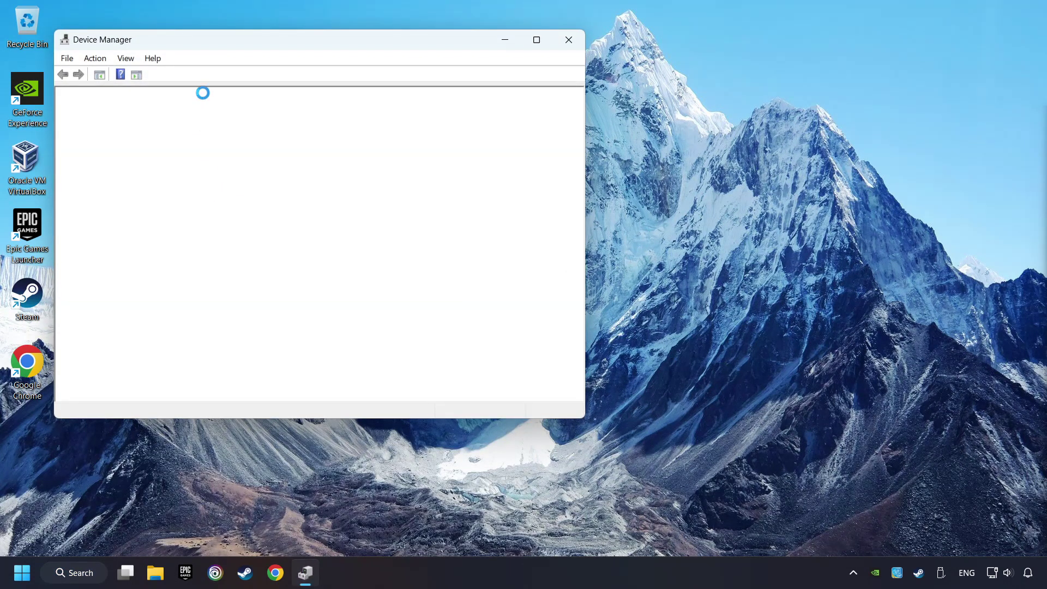
left_click_drag(206, 41, 398, 100)
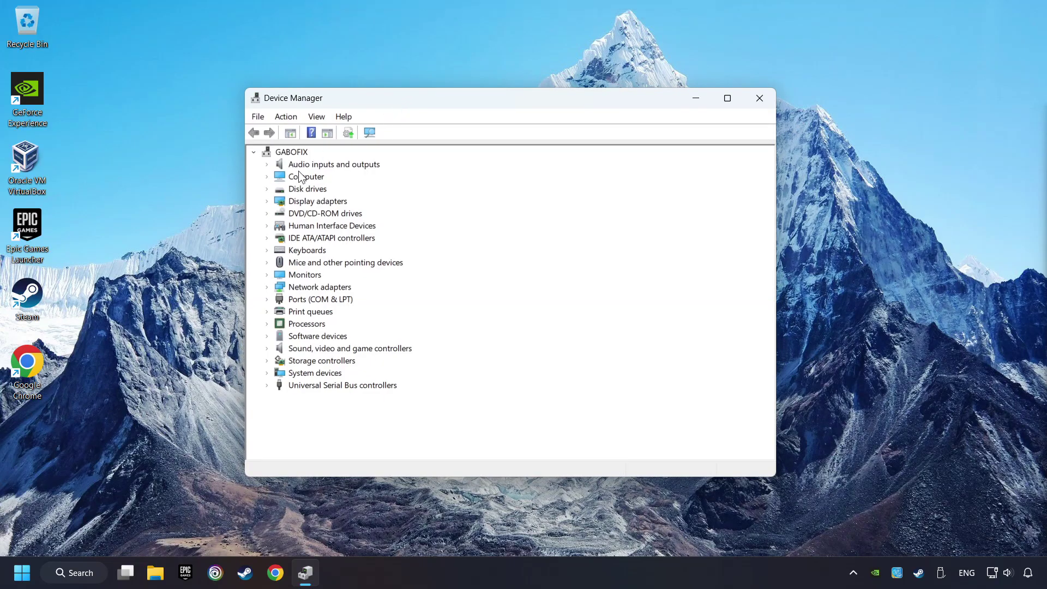
left_click(283, 203)
left_click(268, 202)
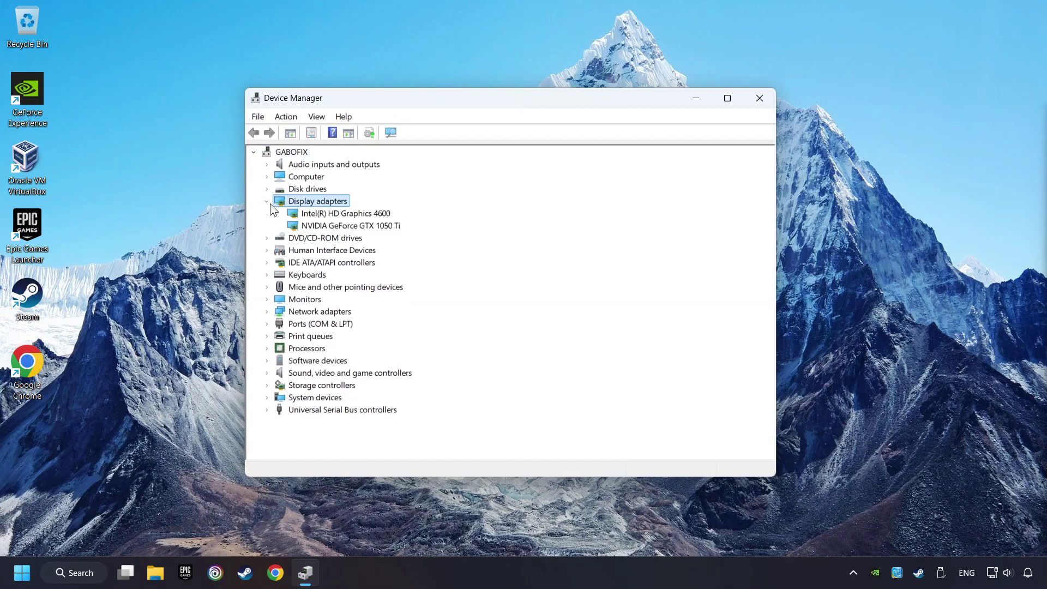
- Search automatically for a newer NVIDIA GeForce GTX 1050 Ti driver, then close Device Manager
left_click(303, 228)
right_click(365, 224)
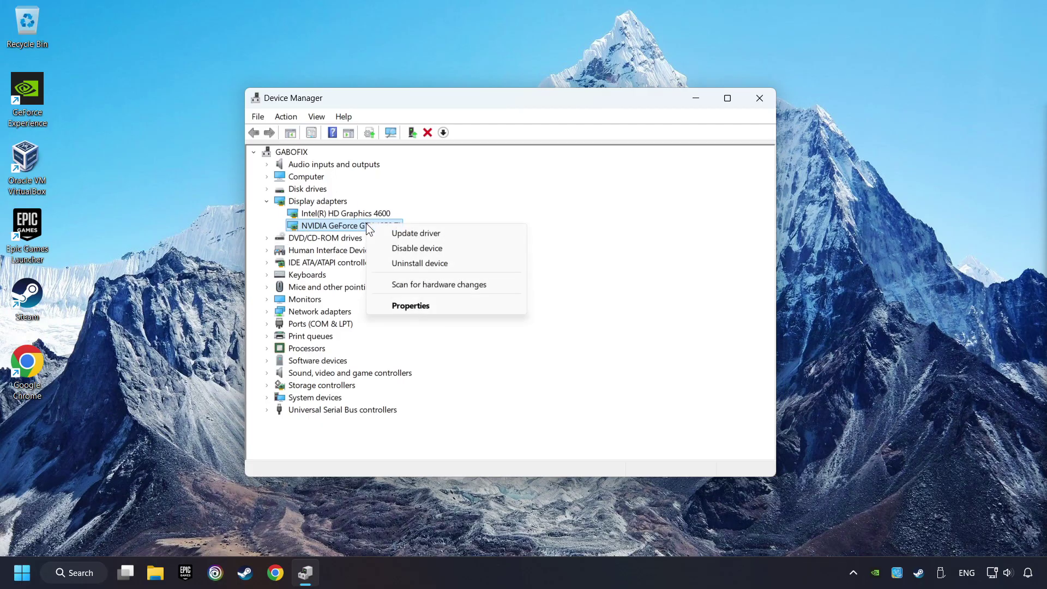
left_click(486, 234)
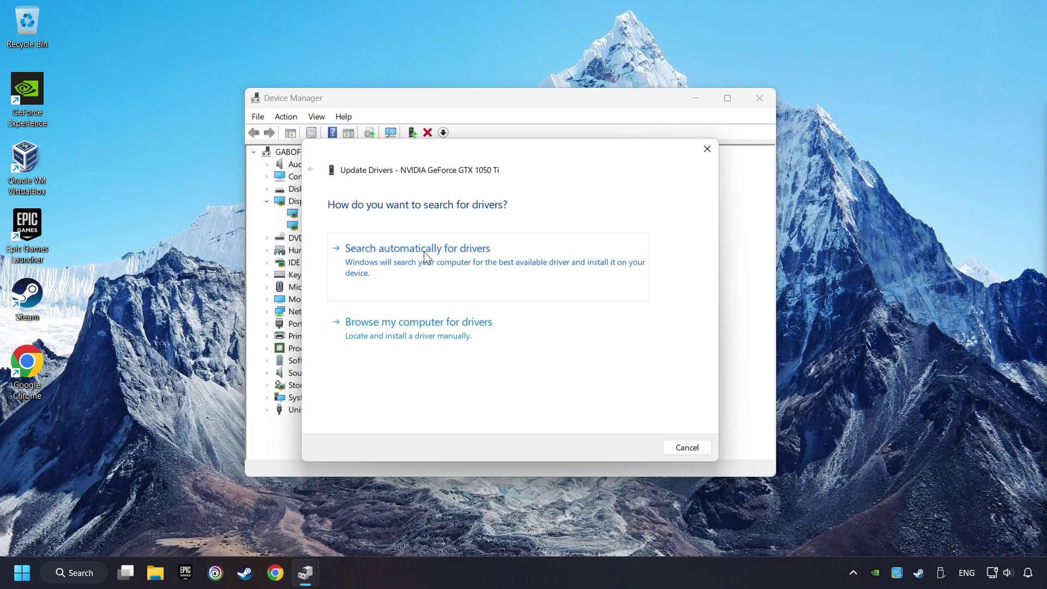
left_click(460, 260)
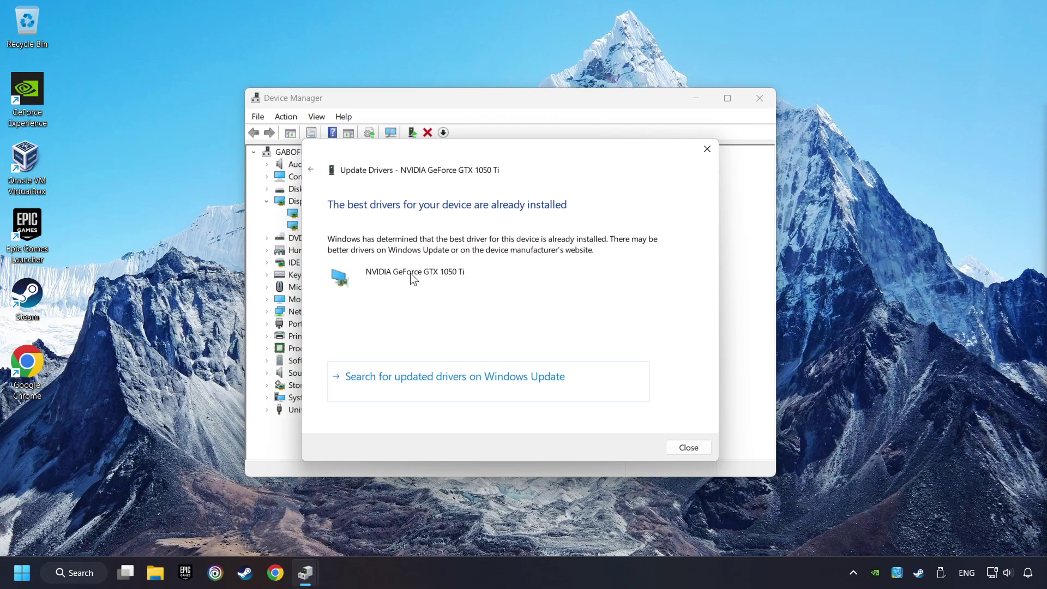
left_click(690, 448)
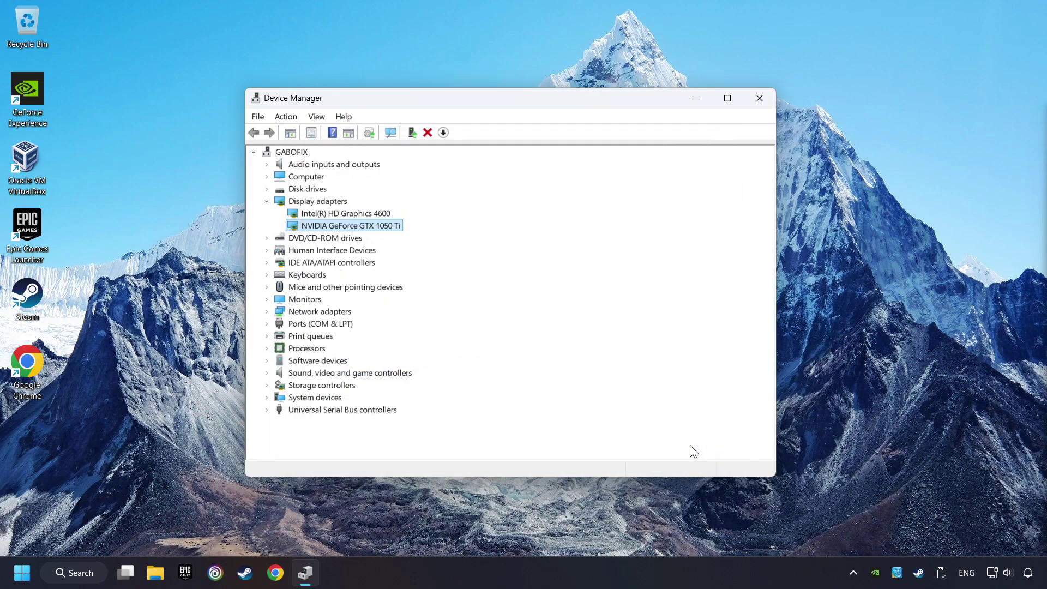
left_click(760, 100)
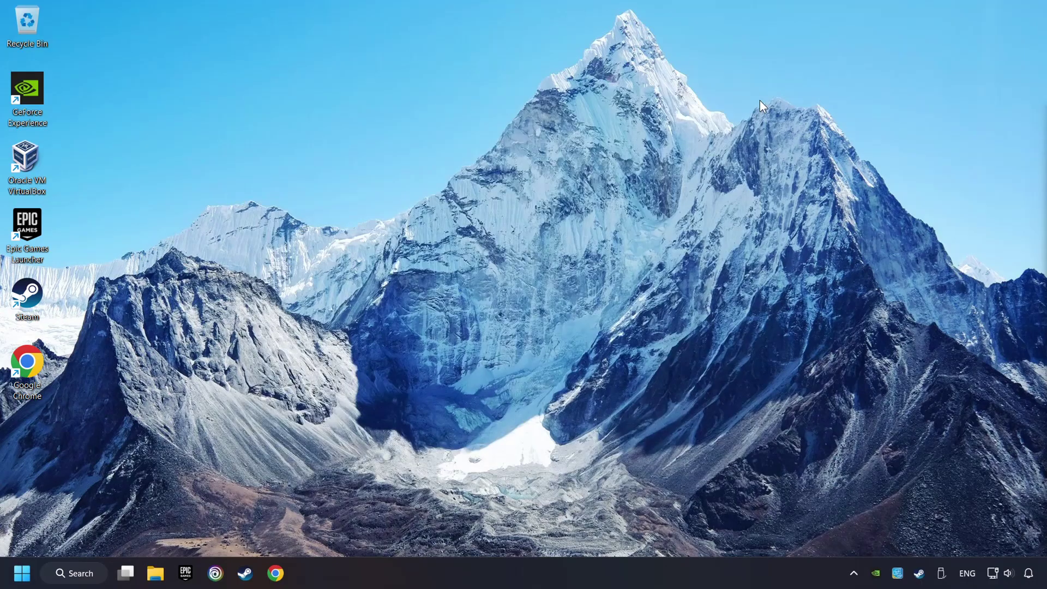
- In Chrome, search 'nvidia geforce driver download' and open the Official GeForce Drivers page
left_click(276, 574)
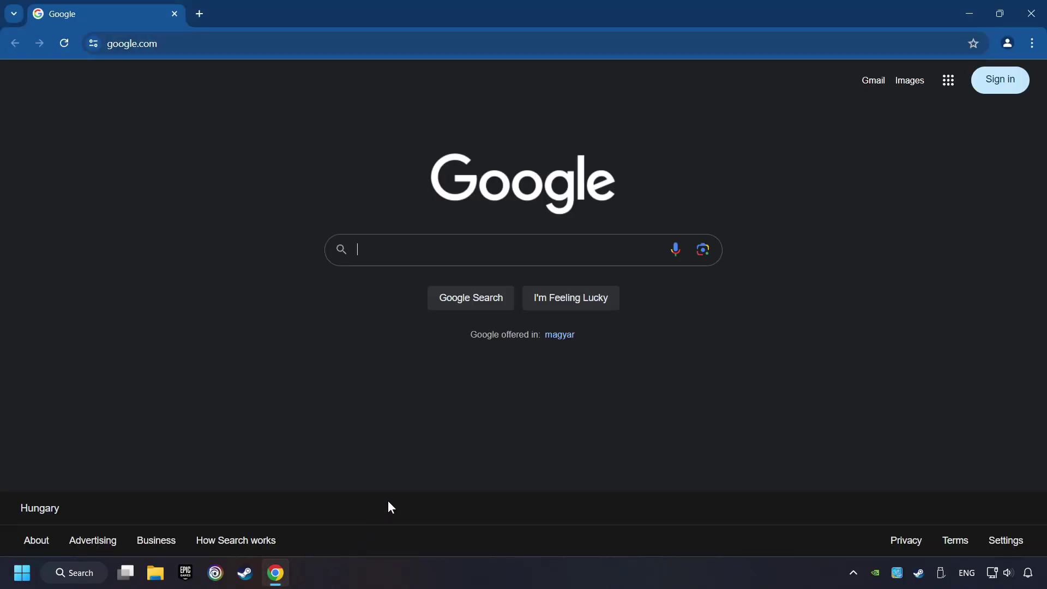
type("nvidi")
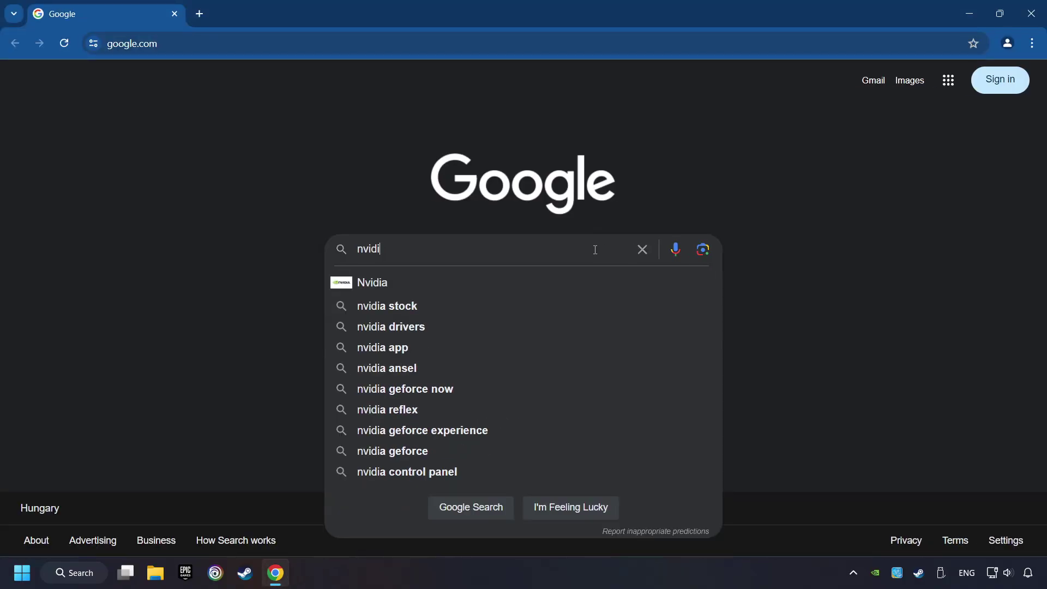
type("a geforce dr")
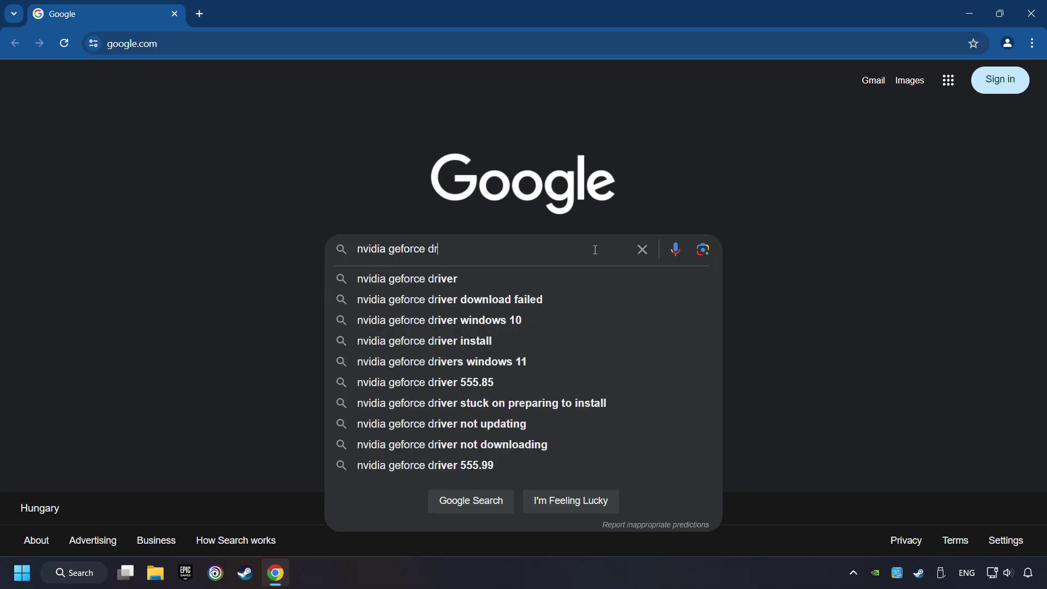
type("iver download")
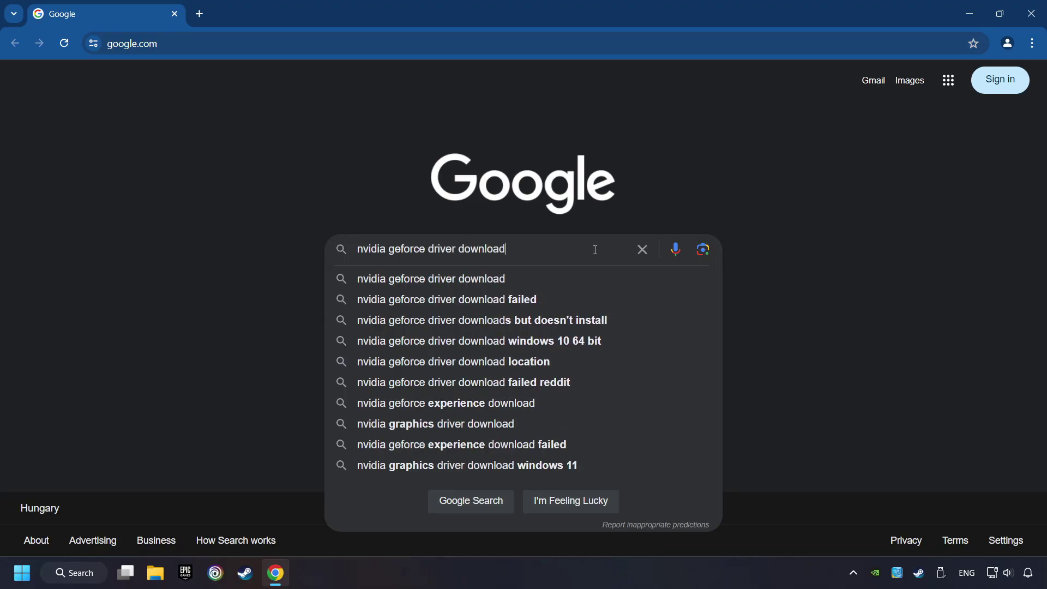
key("Return")
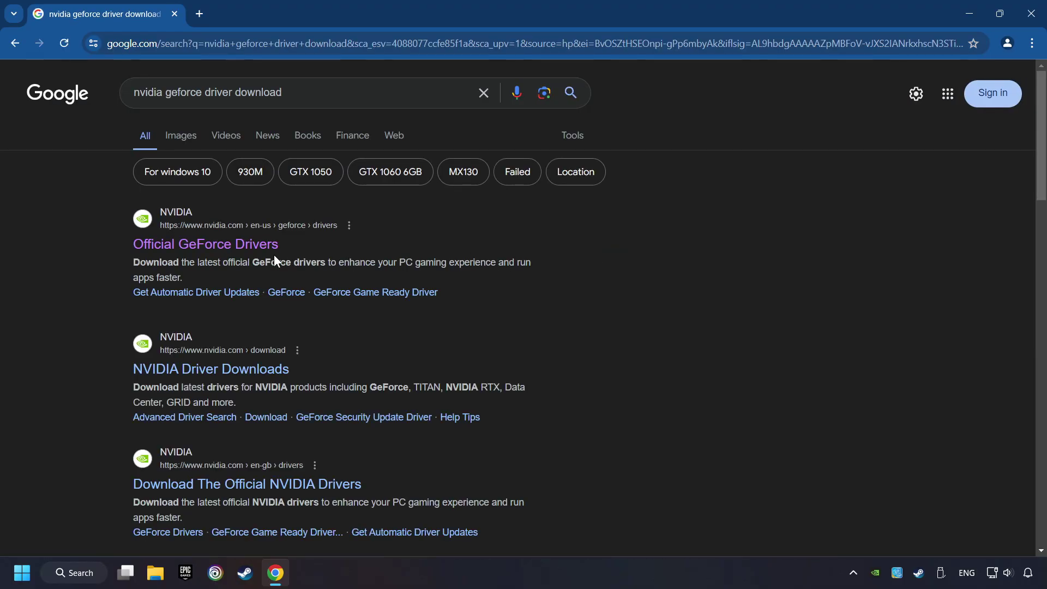
left_click(224, 249)
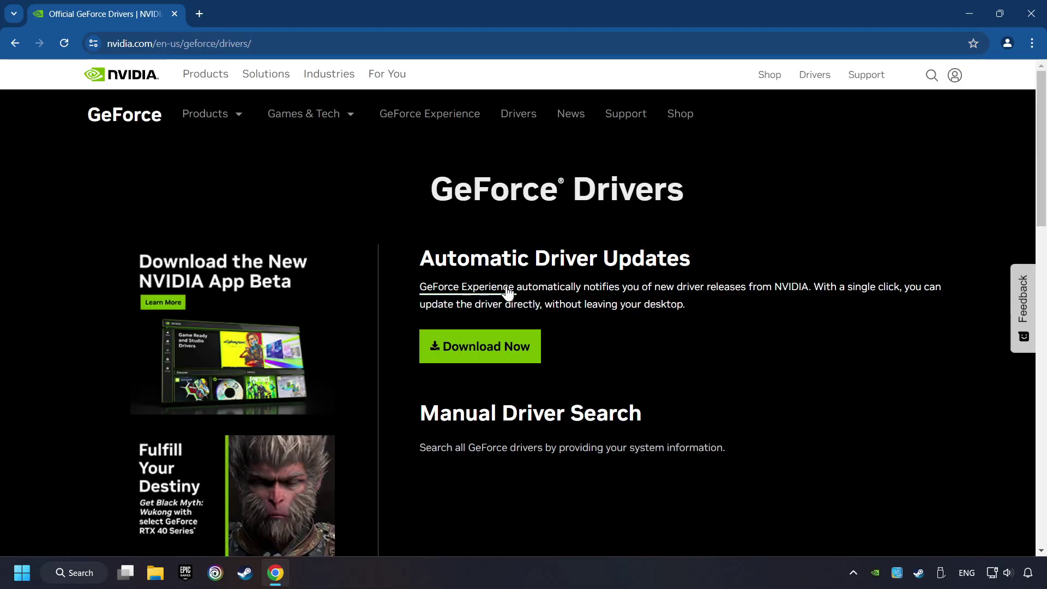
- Download the GeForce Experience installer, run it from downloads, and close Chrome
left_click(491, 358)
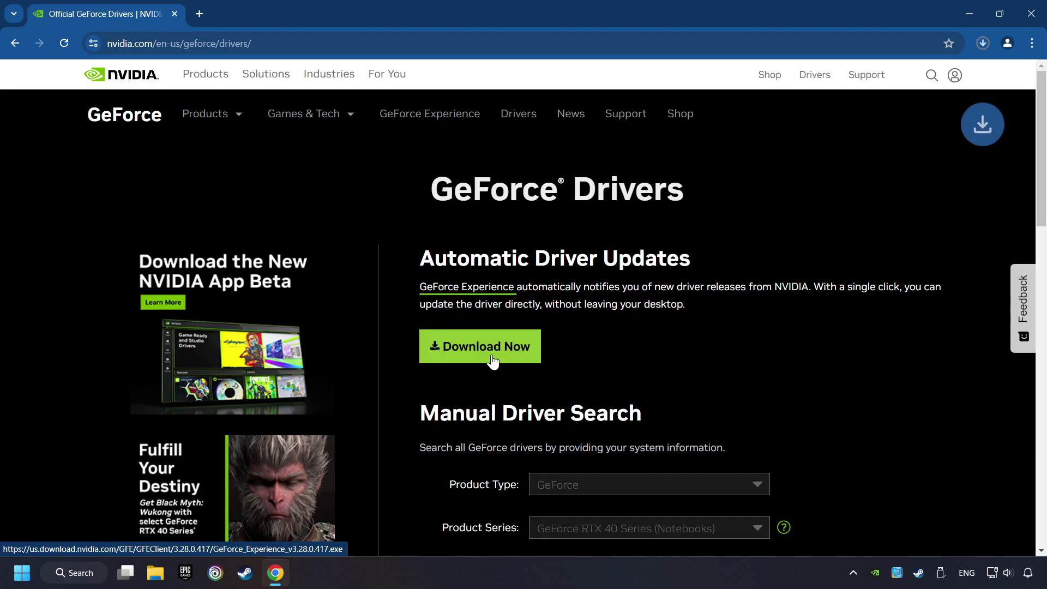
left_click(983, 43)
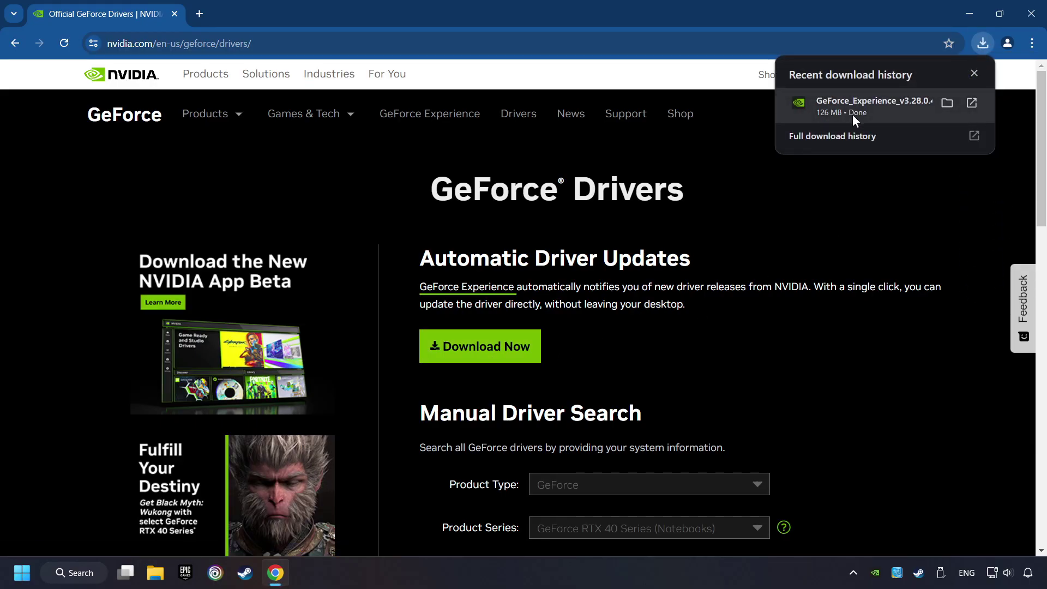
left_click(892, 114)
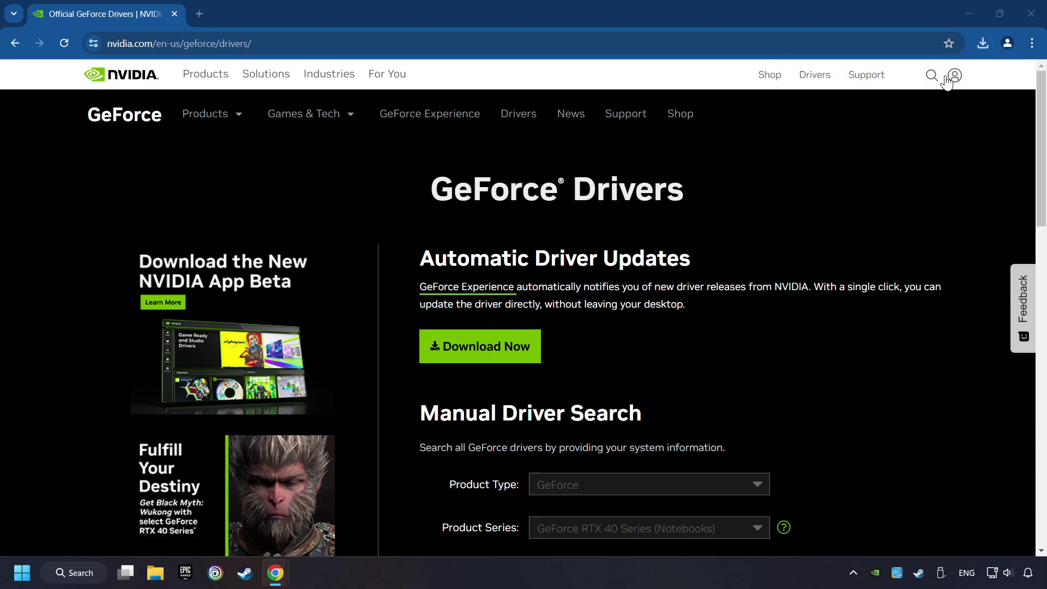
left_click(1031, 13)
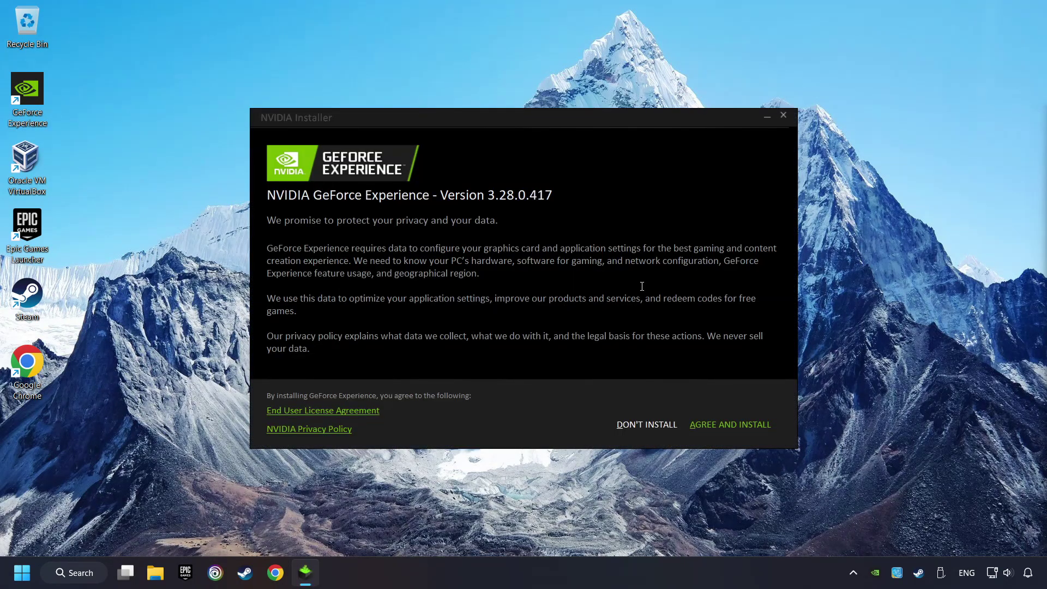
- Agree to the license and install GeForce Experience 3.28.0.417
left_click(746, 435)
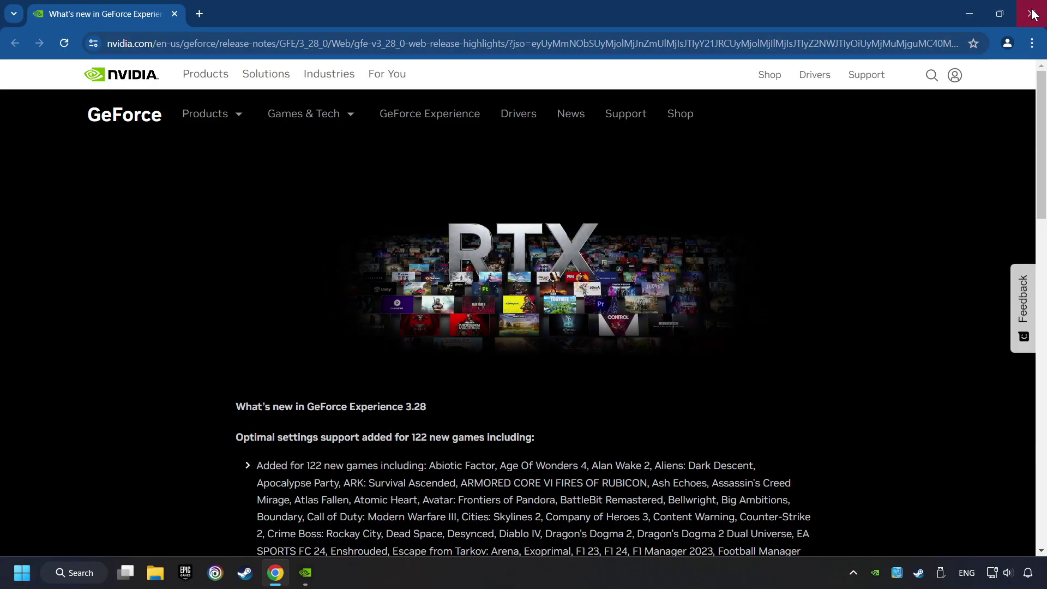
- Close the release notes, check for driver updates confirming Game Ready Driver 556.12, and close GeForce Experience
left_click(1031, 13)
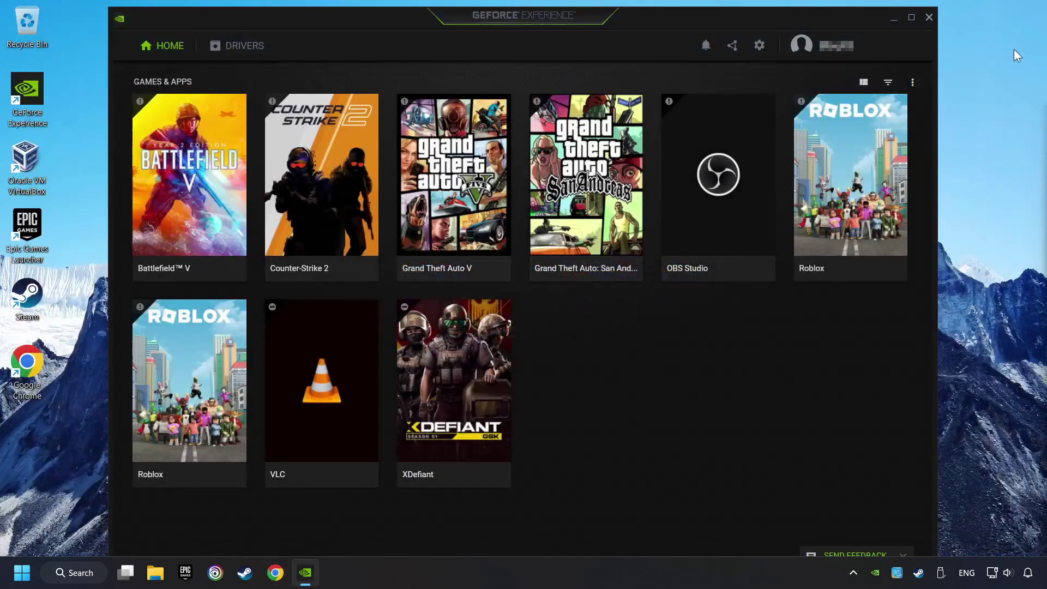
left_click(240, 53)
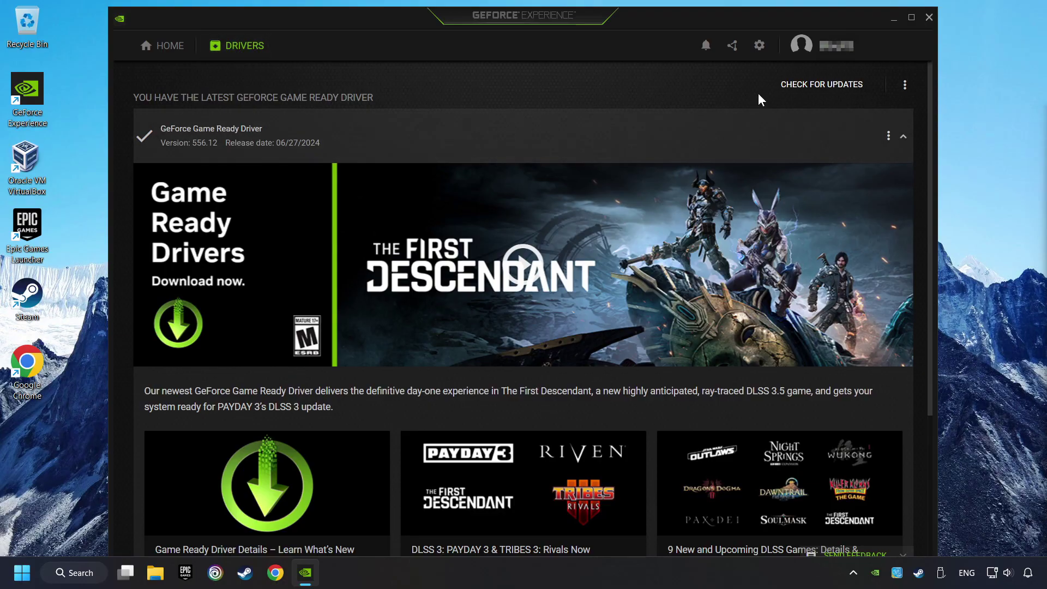
left_click(815, 95)
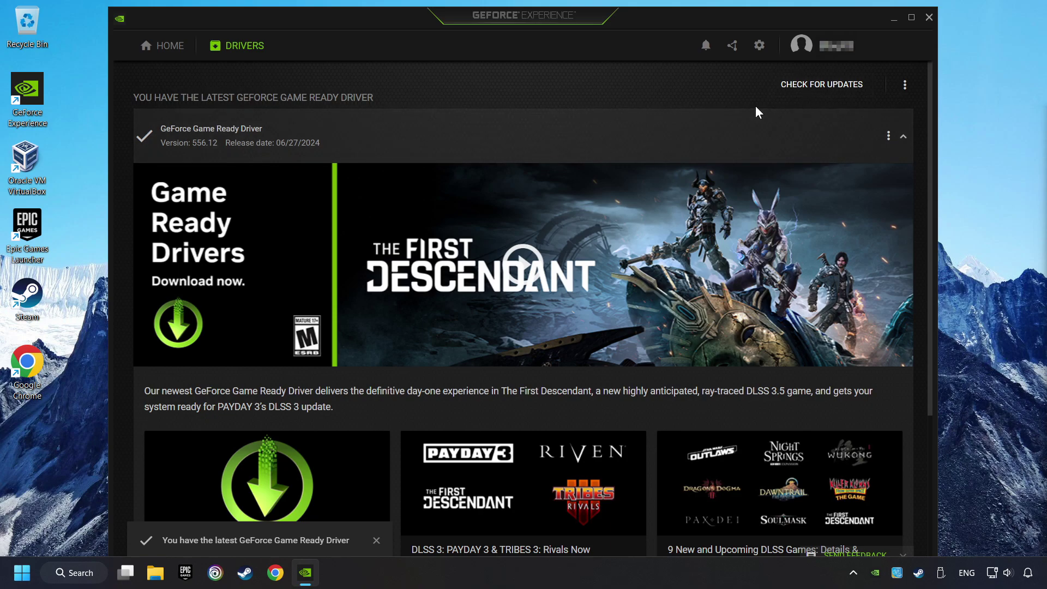
left_click(929, 18)
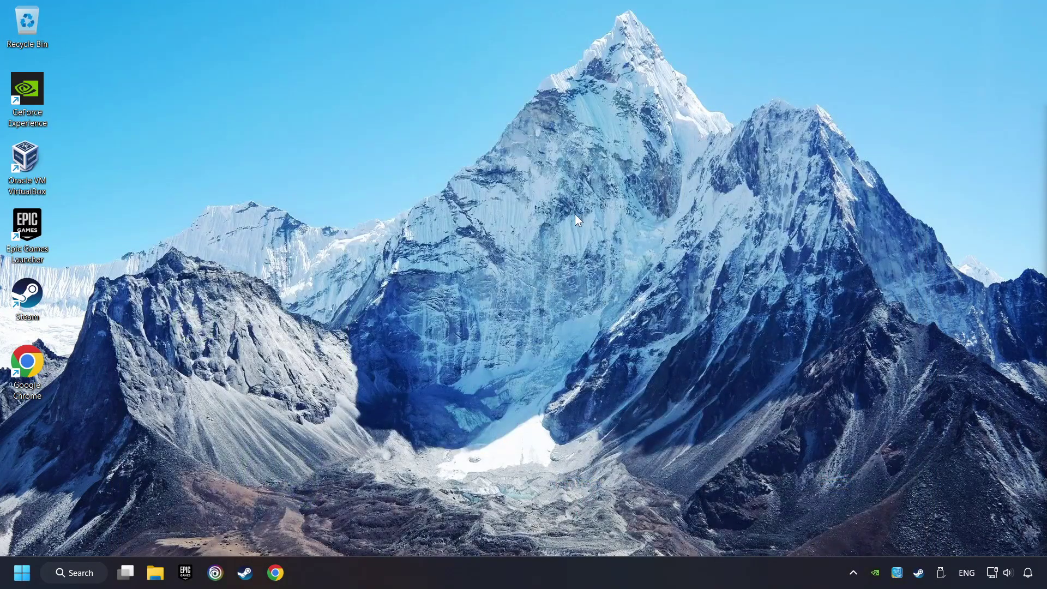
- Search Windows for 'graphics settings' to bring up the Graphics settings best match
left_click(97, 573)
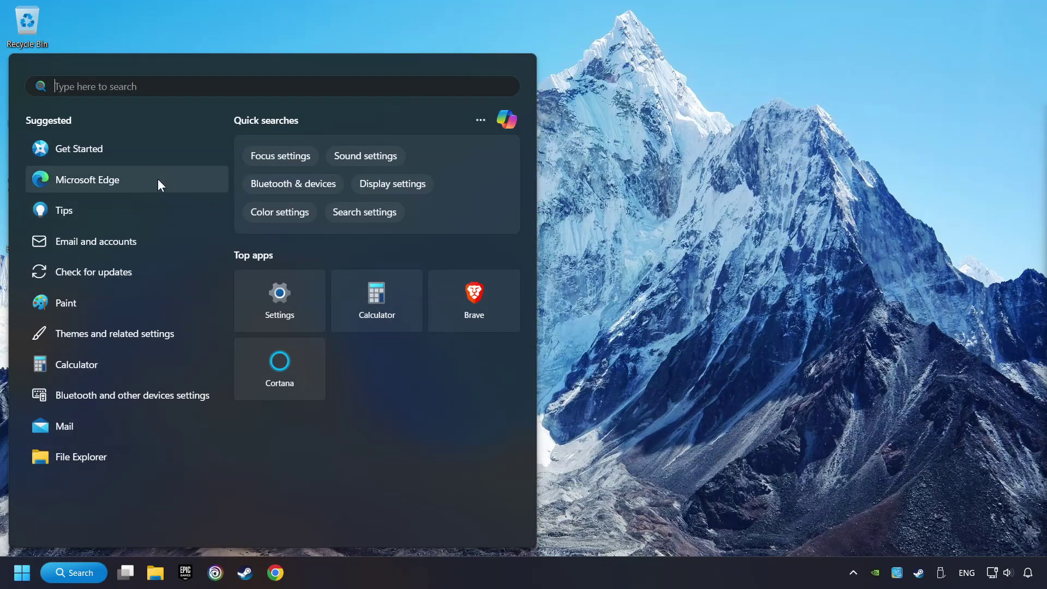
type("grap")
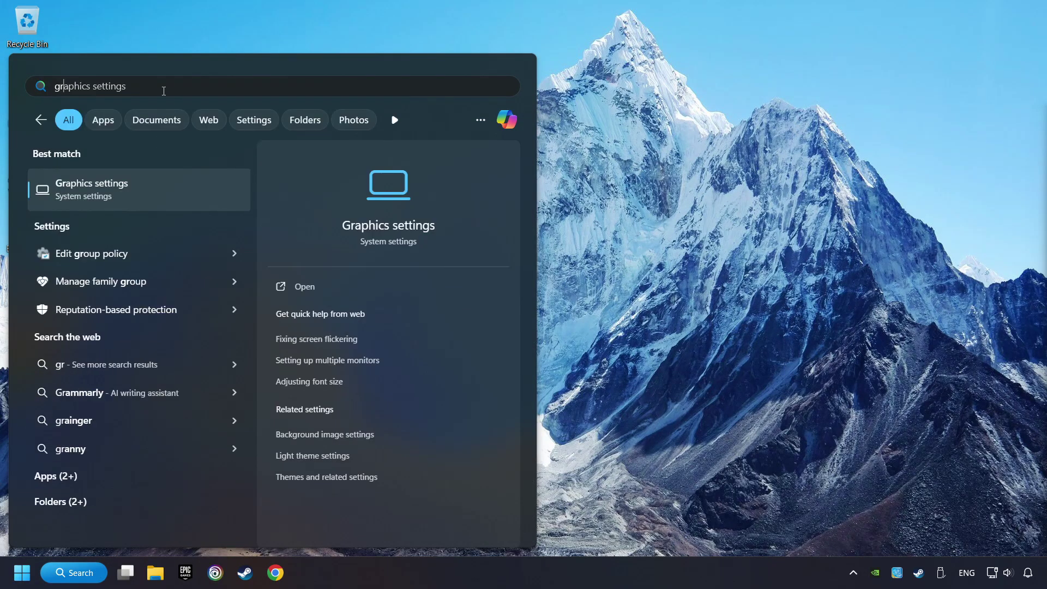
type("hics settings")
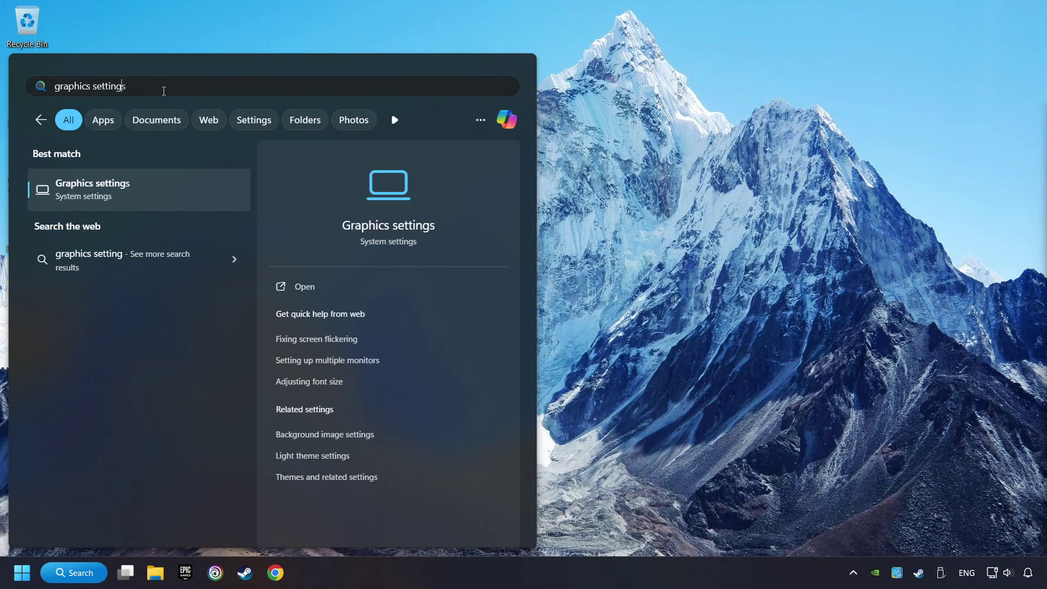
- Open the Graphics settings page and locate GAME.exe in the custom app list
left_click(208, 195)
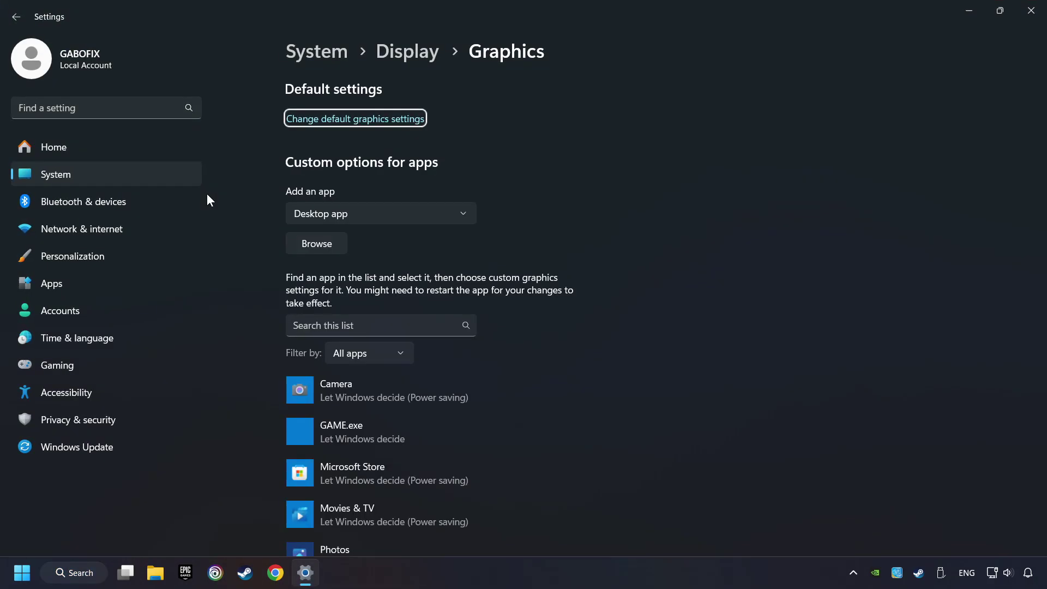
scroll(253, 216, "down", 3)
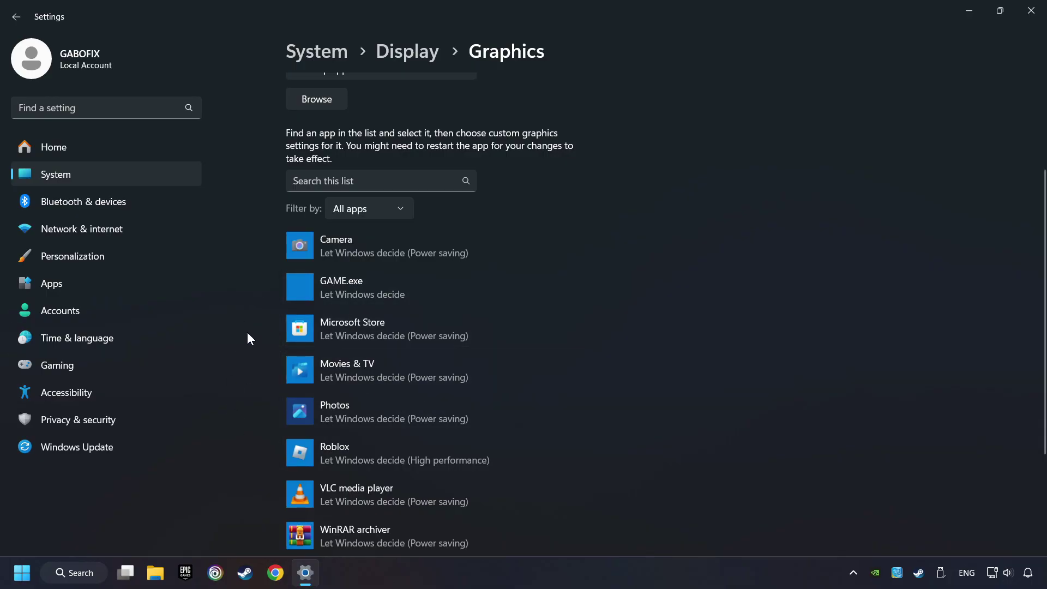
scroll(248, 336, "up", 2)
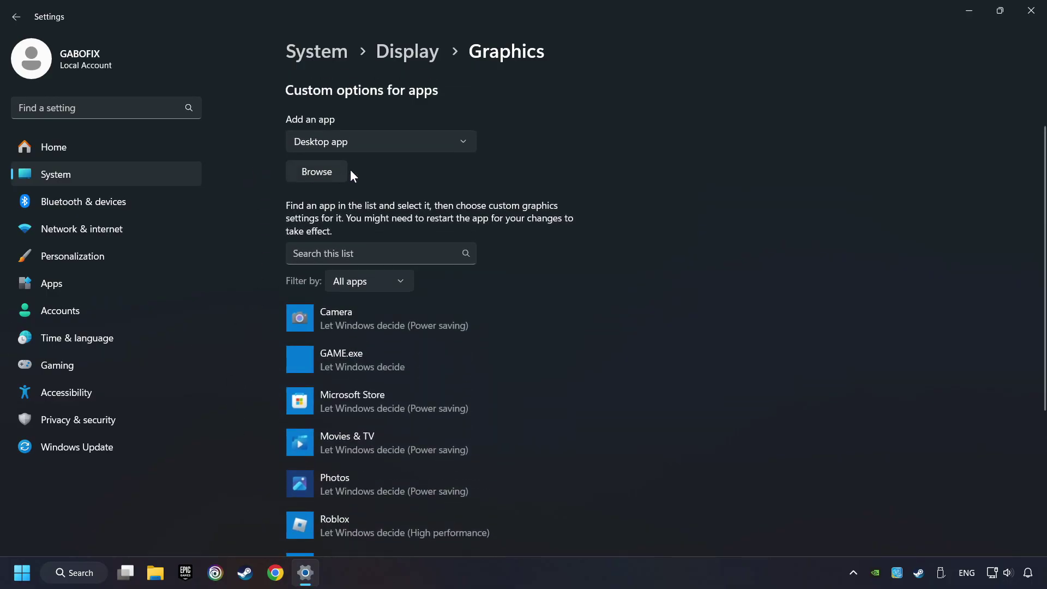
left_click(317, 171)
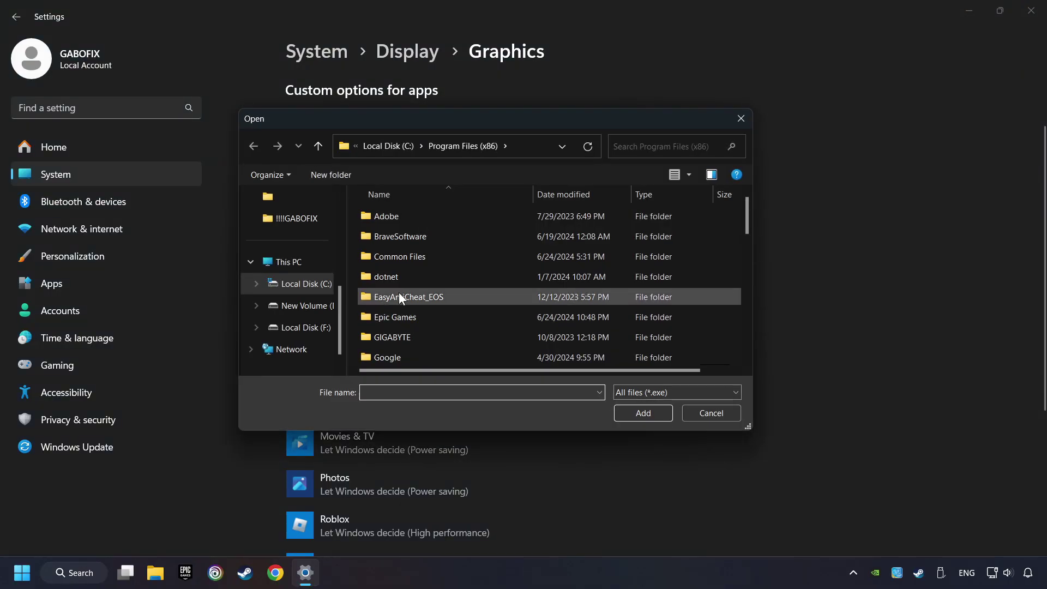
left_click(744, 119)
scroll(365, 343, "down", 2)
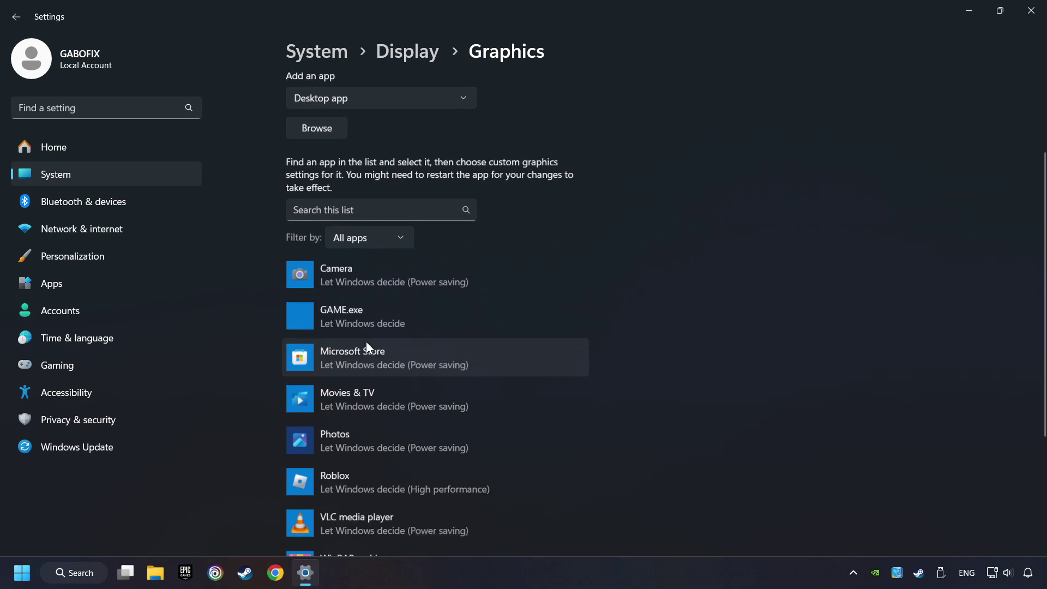
- Save GAME.exe's graphics preference as High performance and close Settings
left_click(375, 288)
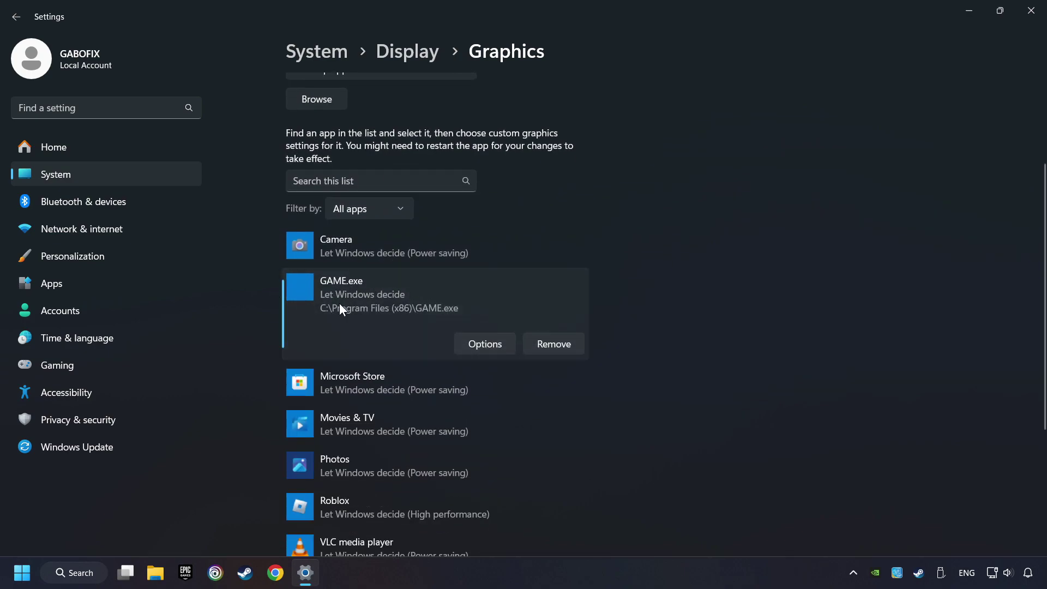
left_click(493, 345)
left_click(408, 278)
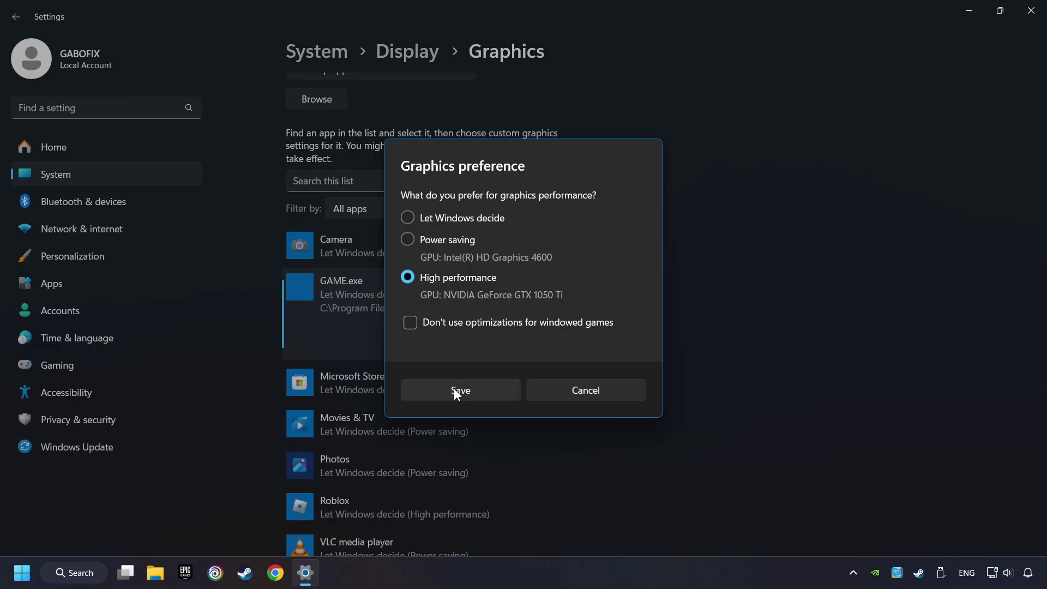
left_click(478, 385)
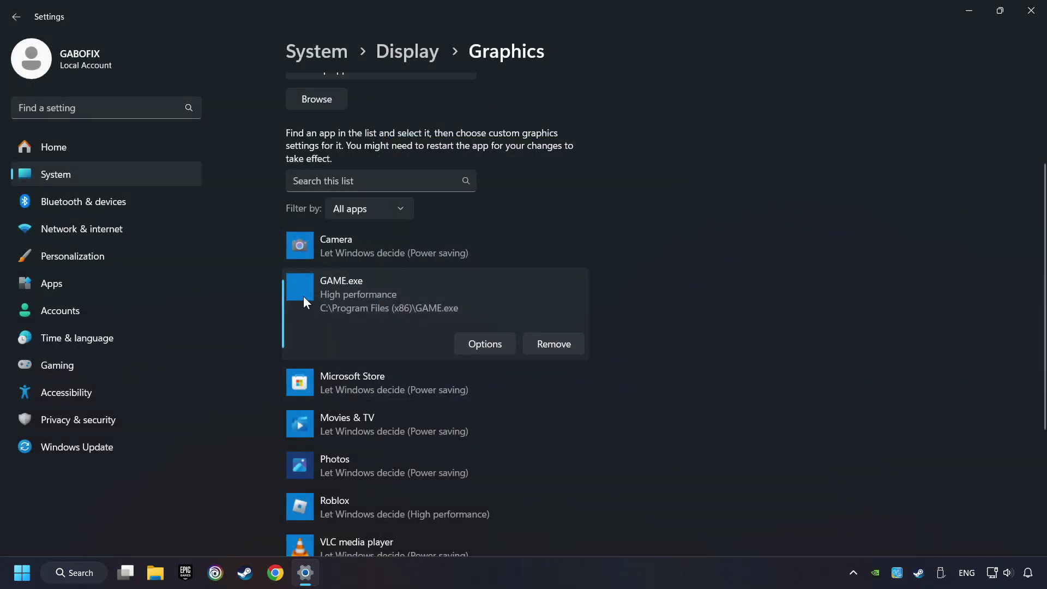
left_click(1038, 15)
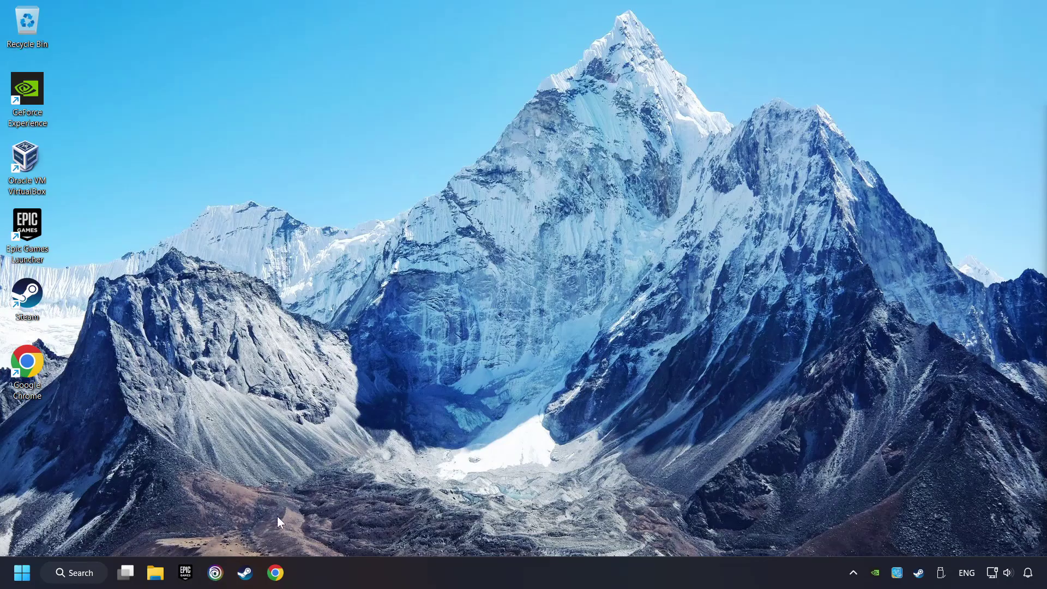
- Launch Steam and open GAME's Properties from the Library
left_click(248, 572)
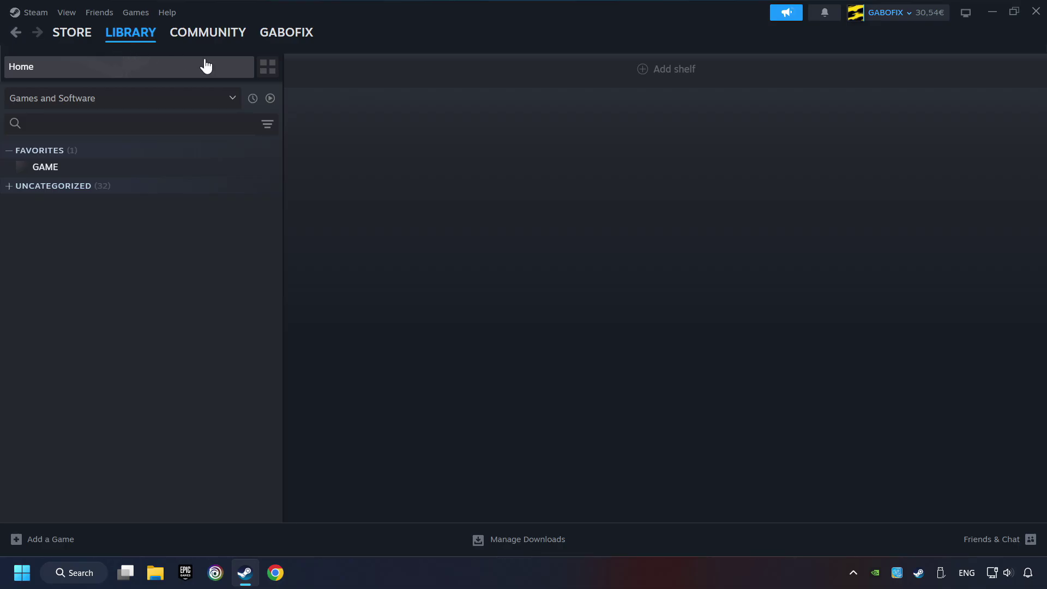
right_click(231, 170)
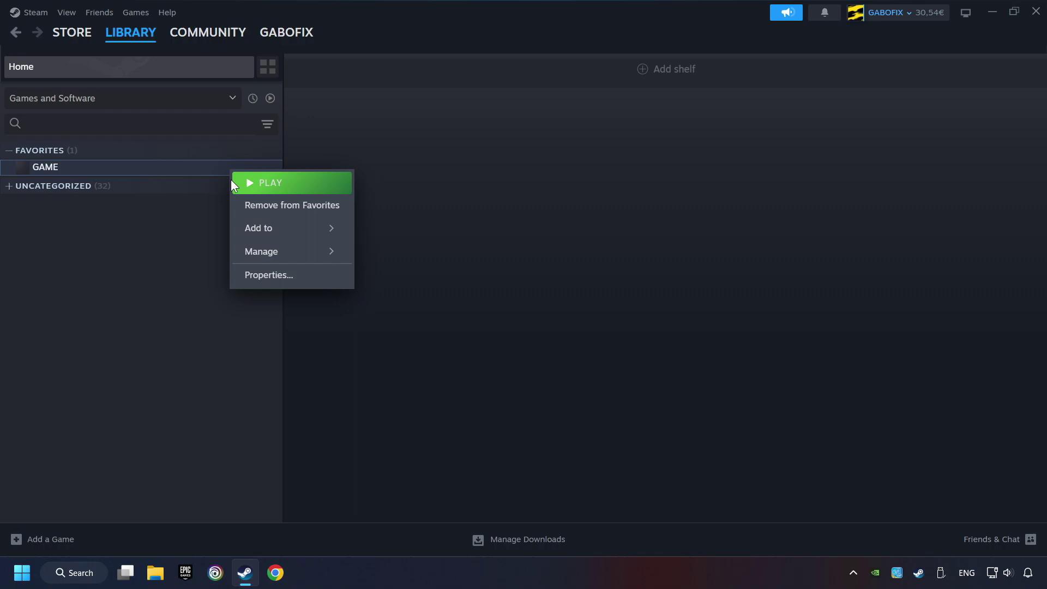
left_click(321, 278)
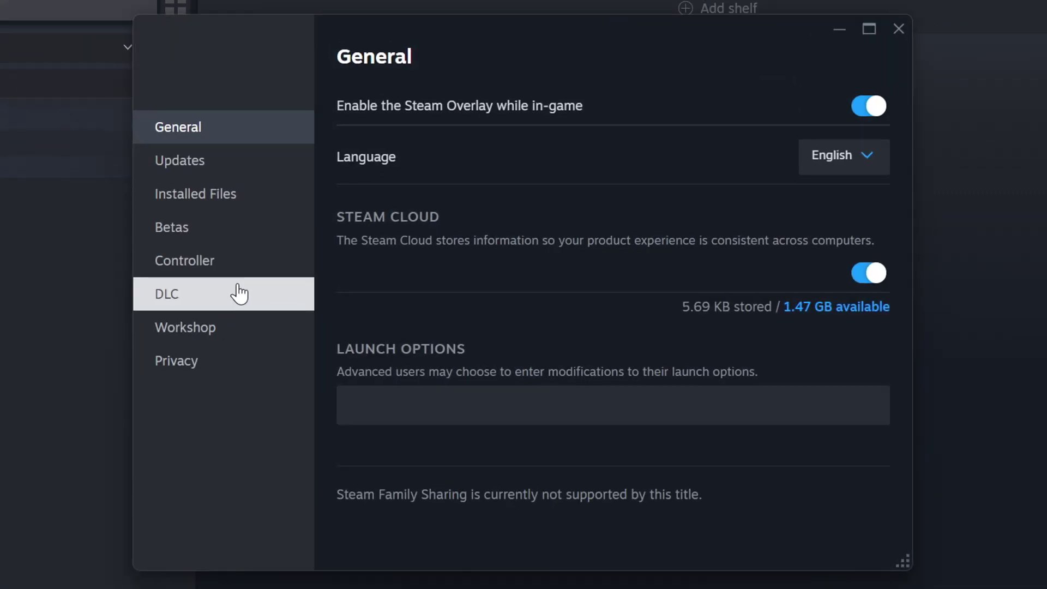
- Run 'Verify integrity of game files' for GAME from its Installed Files page
left_click(242, 204)
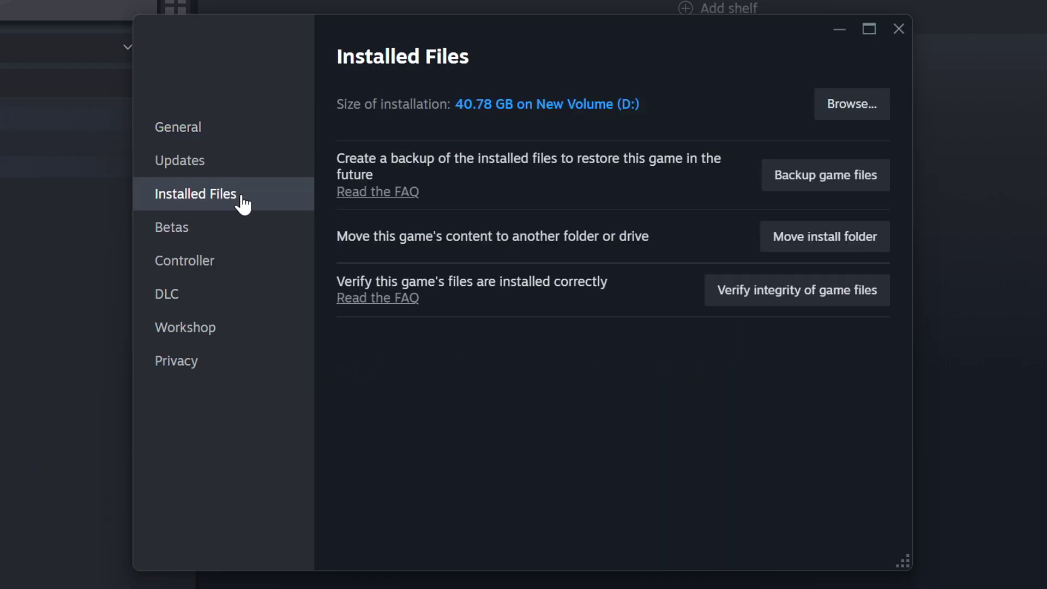
left_click(813, 303)
- From the game's install folder, open the GAME shortcut's Properties at the Compatibility tab
left_click(852, 105)
left_click(402, 164)
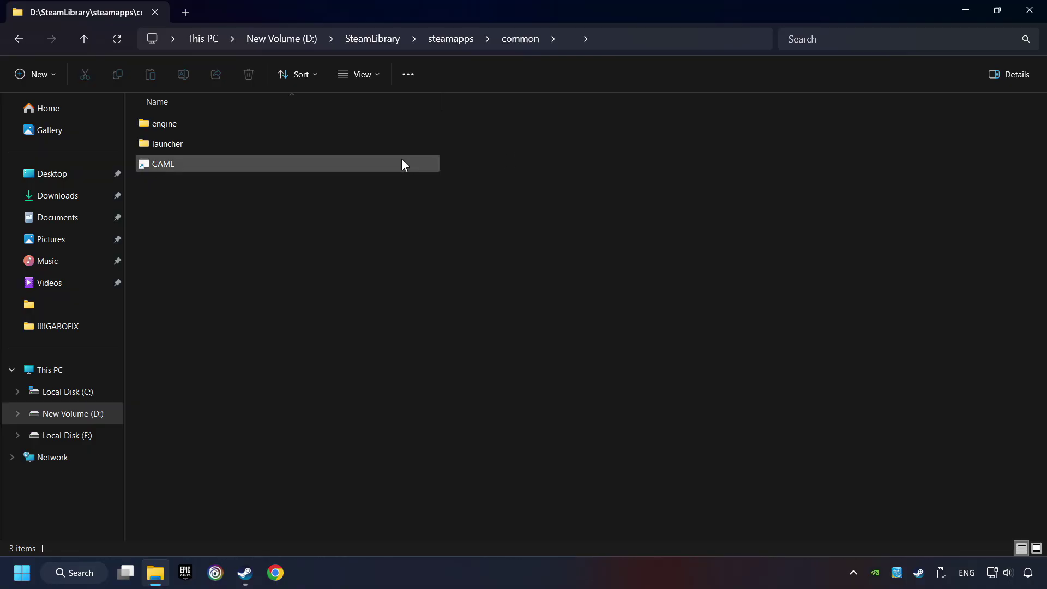
right_click(333, 165)
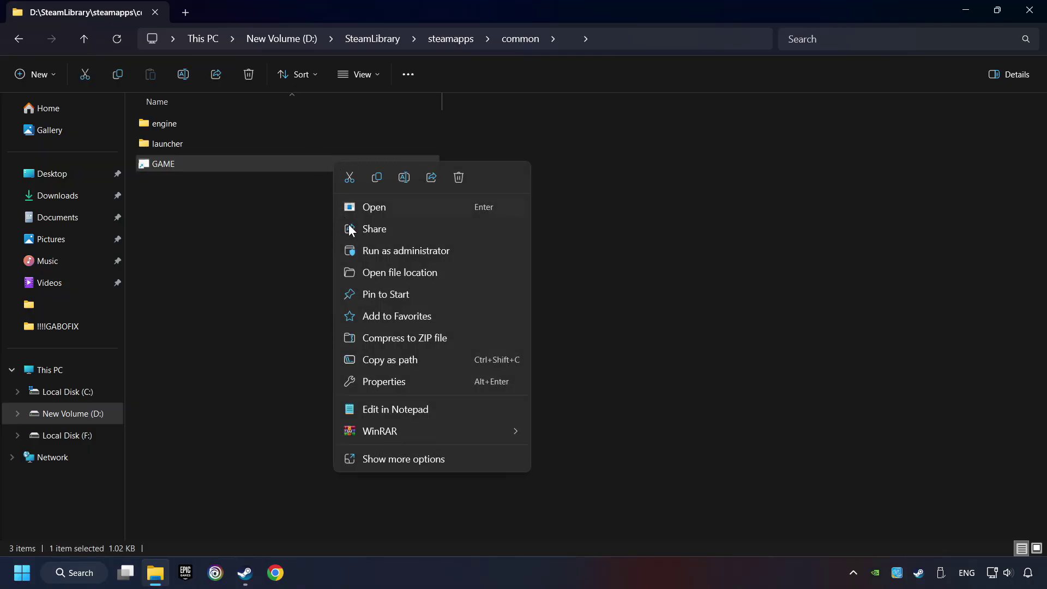
left_click(353, 382)
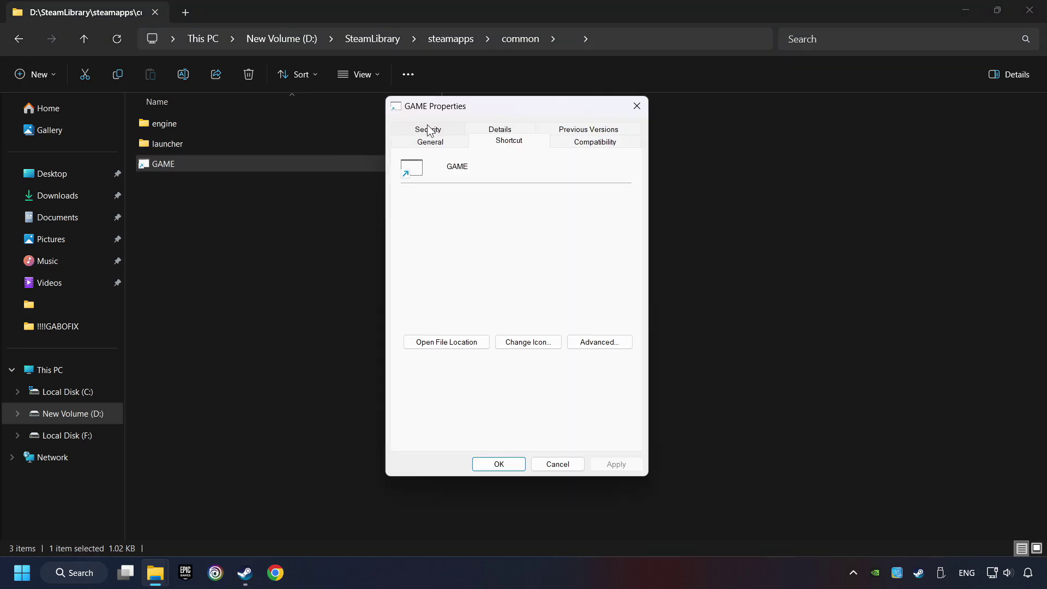
left_click(619, 145)
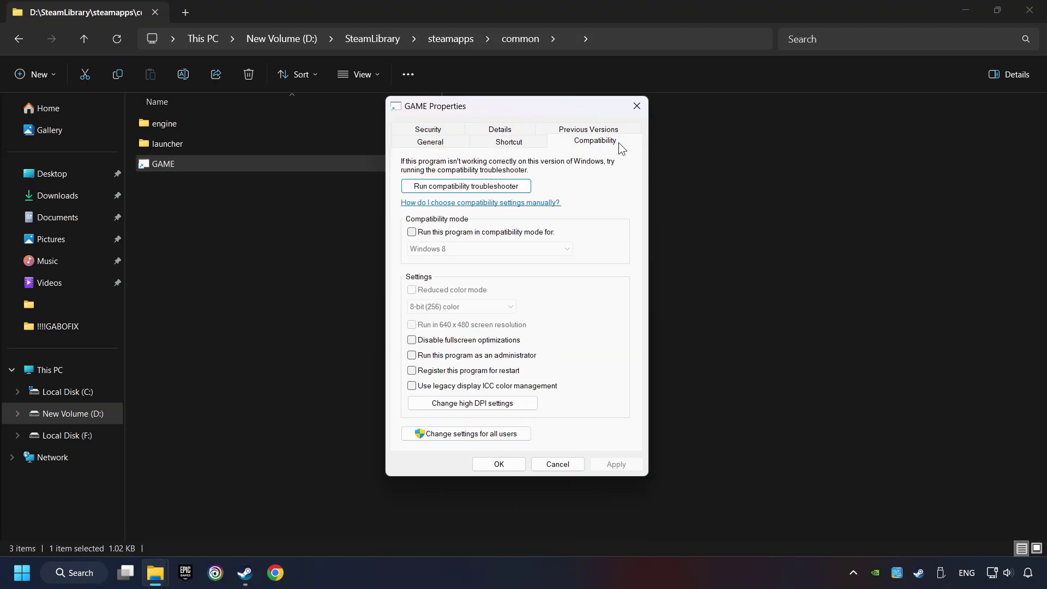
- Set Windows 8 compatibility mode, disable fullscreen optimizations, run as administrator, and apply
left_click(496, 234)
left_click(495, 249)
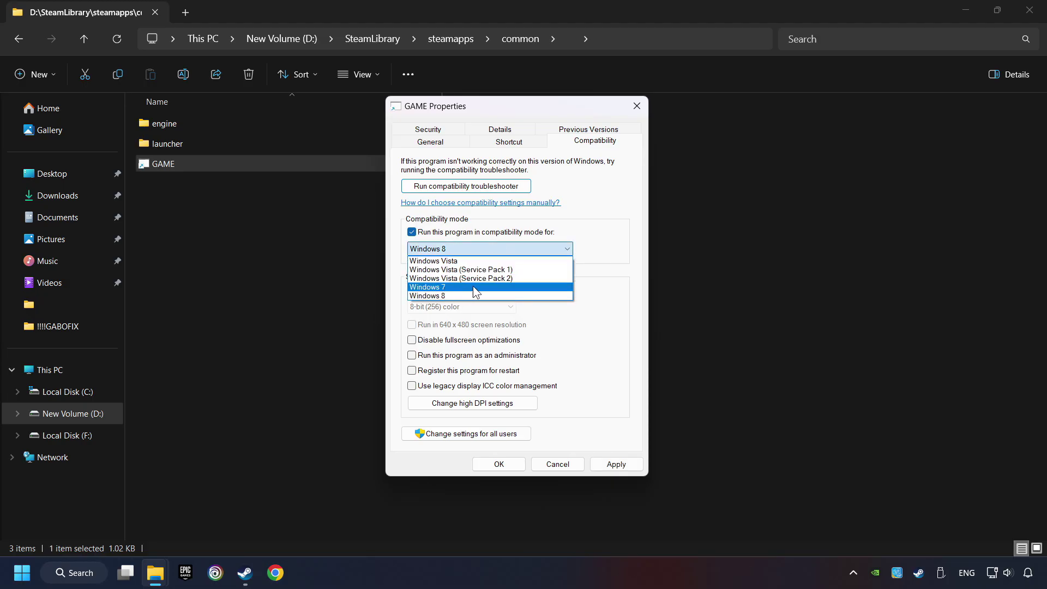
left_click(462, 296)
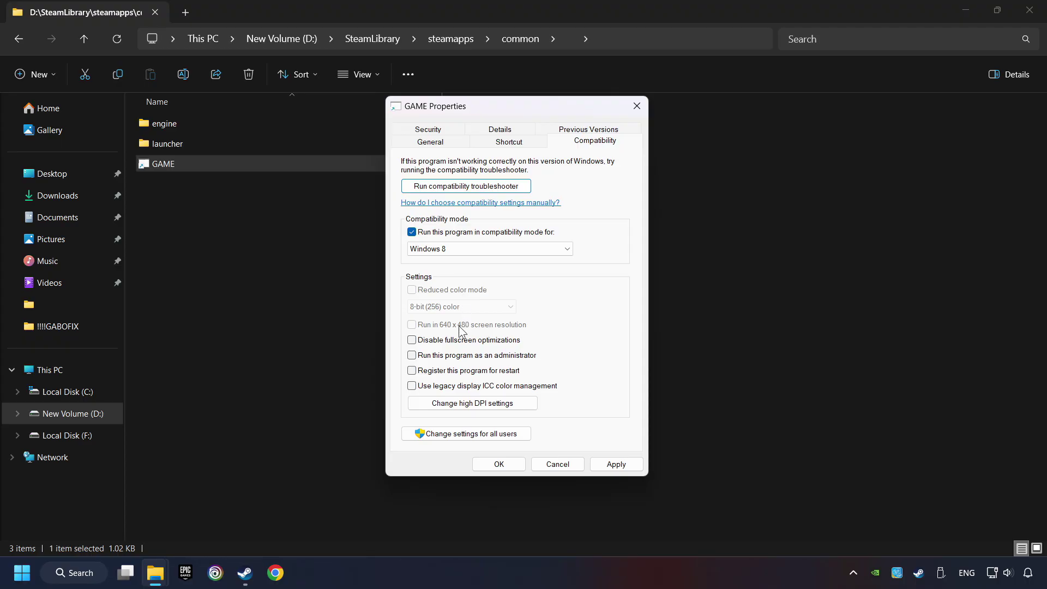
left_click(412, 340)
left_click(412, 356)
left_click(627, 466)
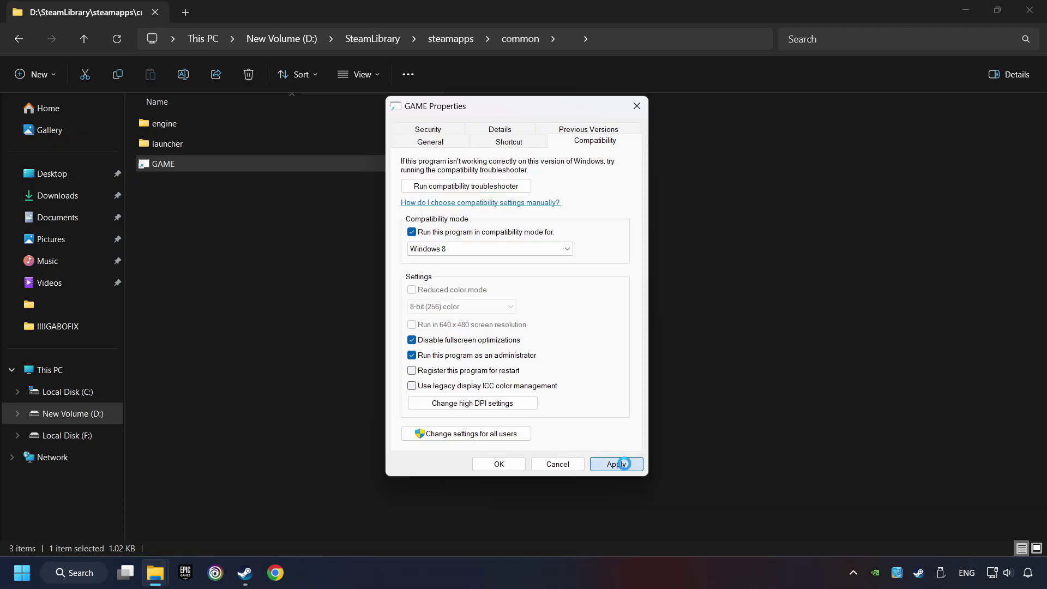
left_click(498, 464)
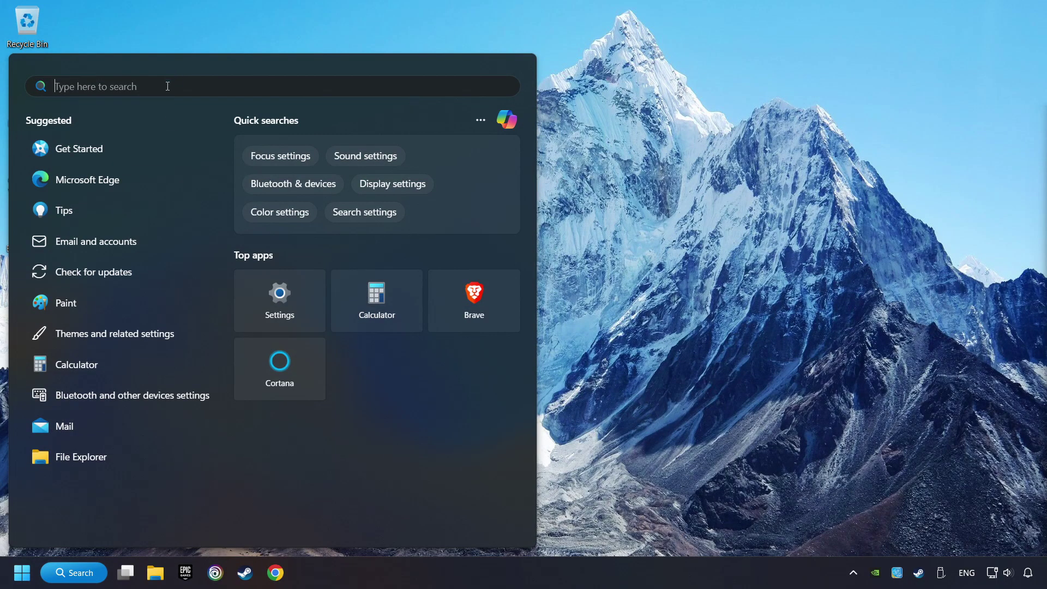
- Search Windows for 'updates' and open the Windows Update settings page
type("updates")
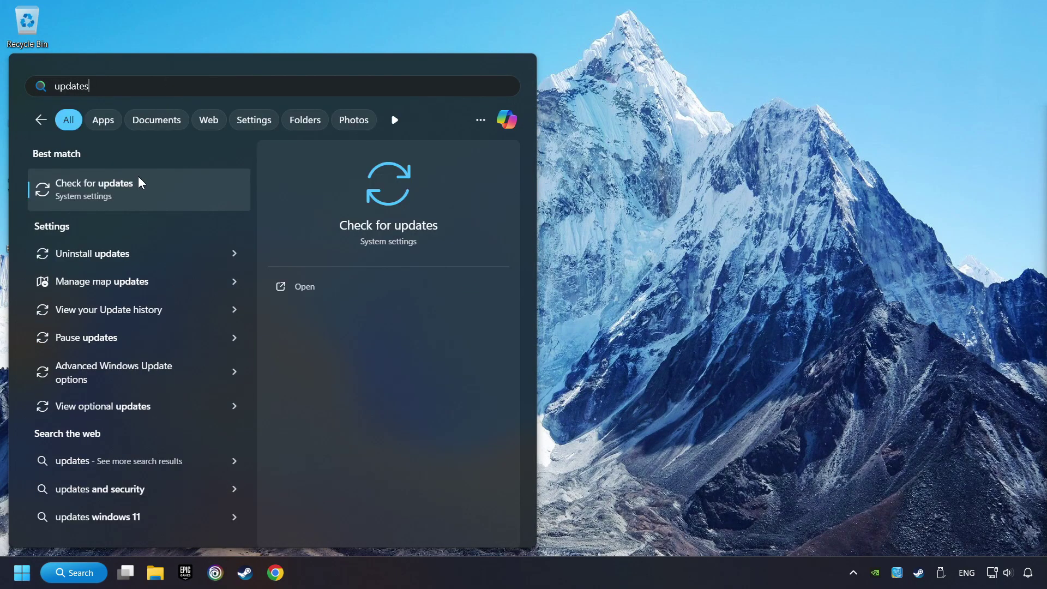
left_click(198, 194)
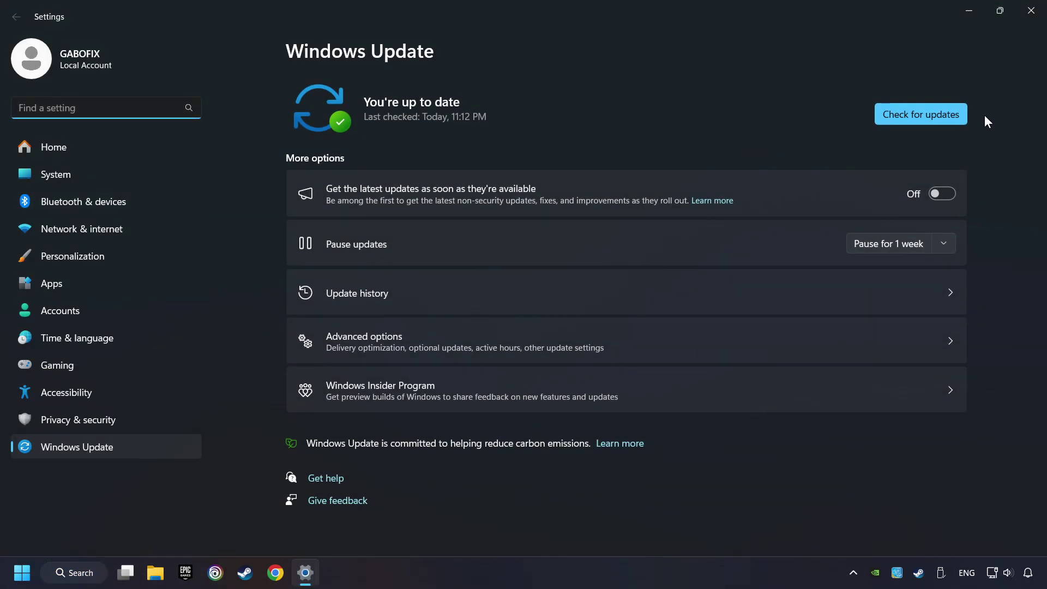
- Run a fresh update check showing the PC is up to date, then close Settings and open the Start menu
left_click(930, 113)
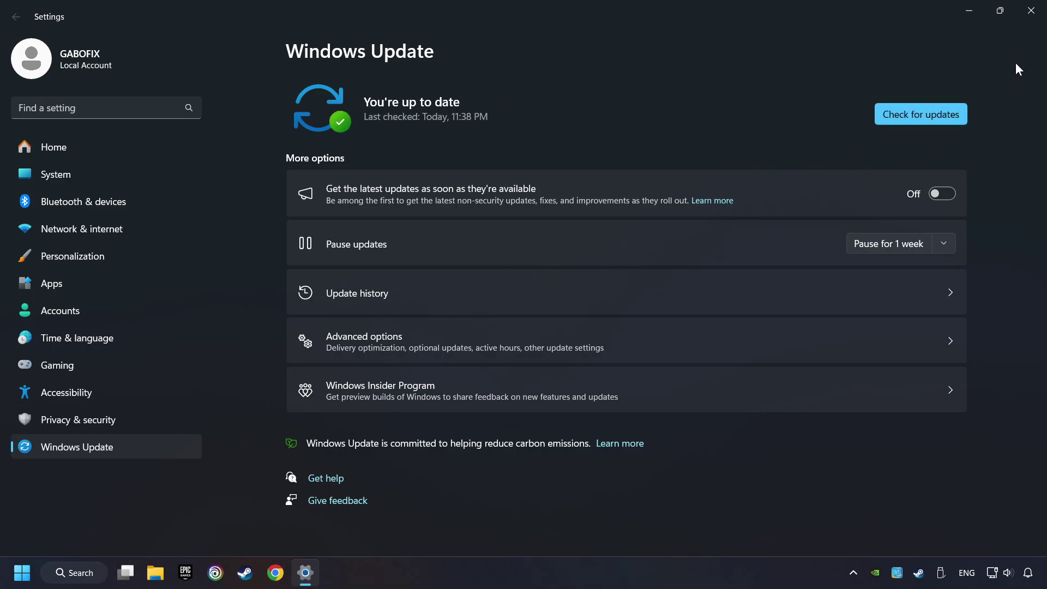
left_click(1027, 12)
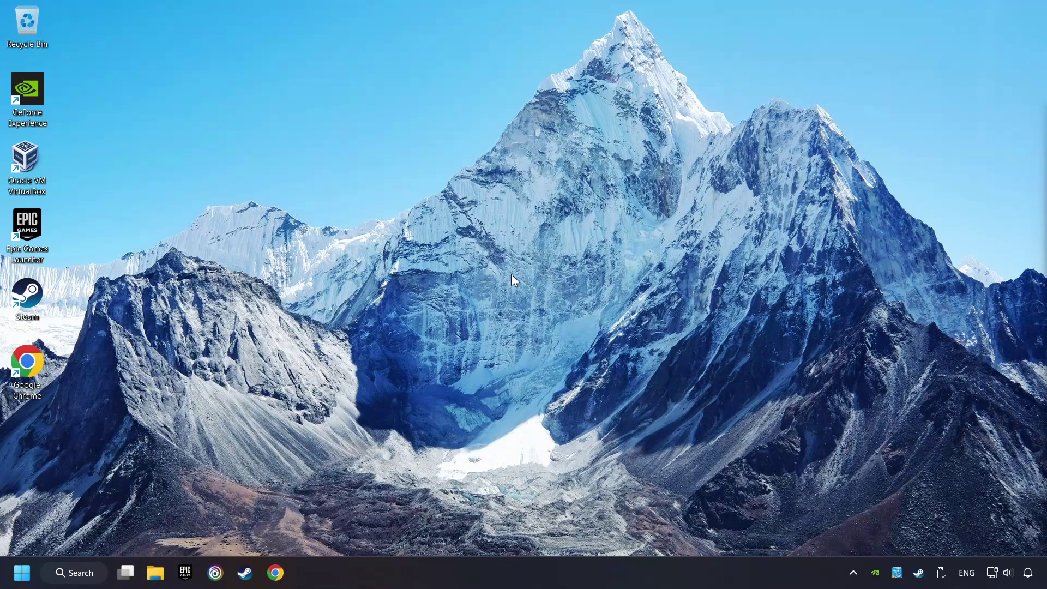
left_click(21, 562)
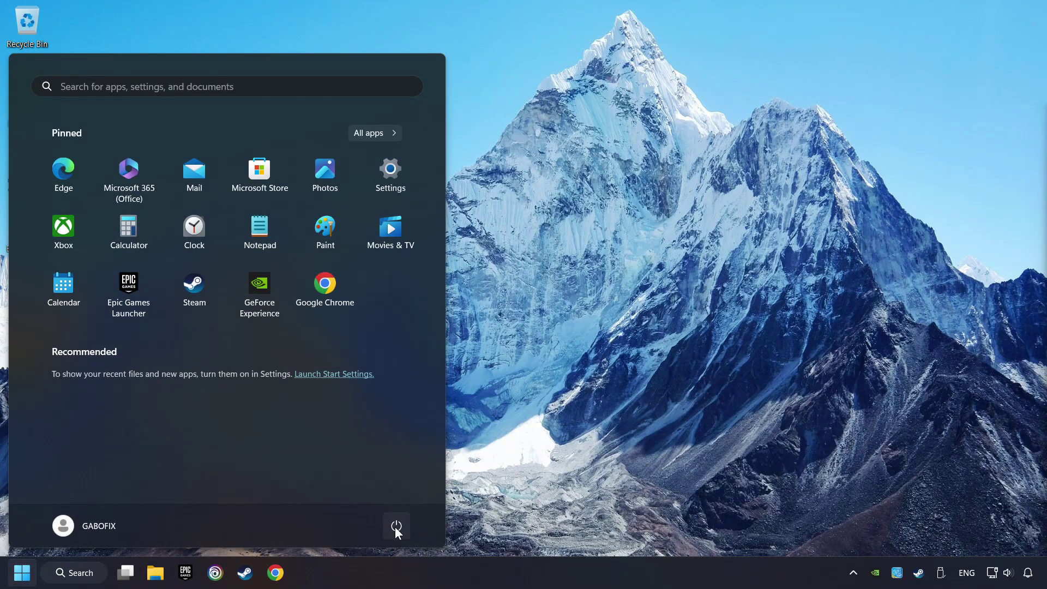